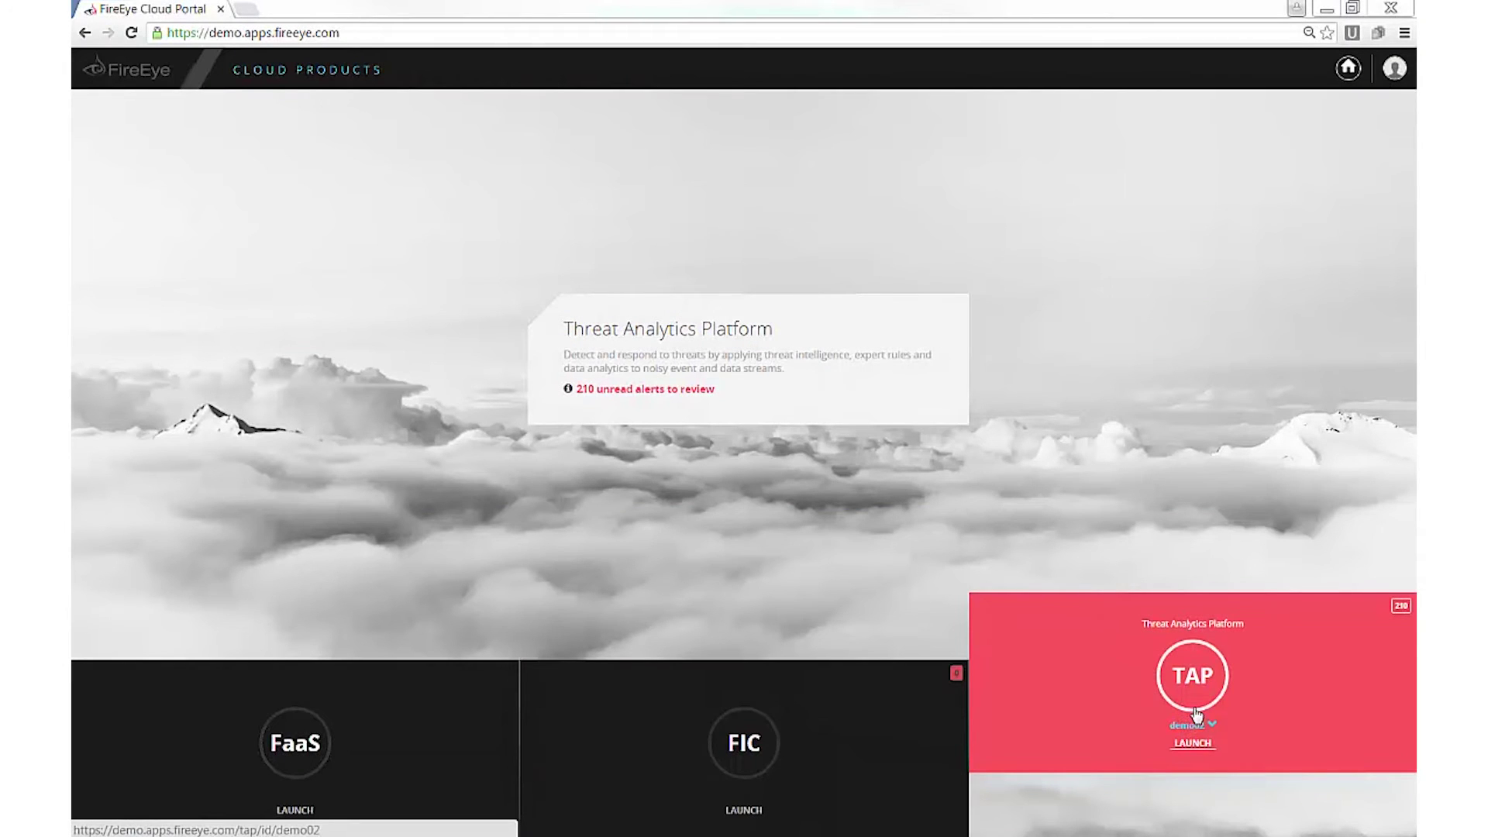
Step: Launch TAP from its Cloud Portal tile to reach the dashboard with 210 open alerts and 25 incidents
{"action": "left_click", "coordinate": [1197, 713]}
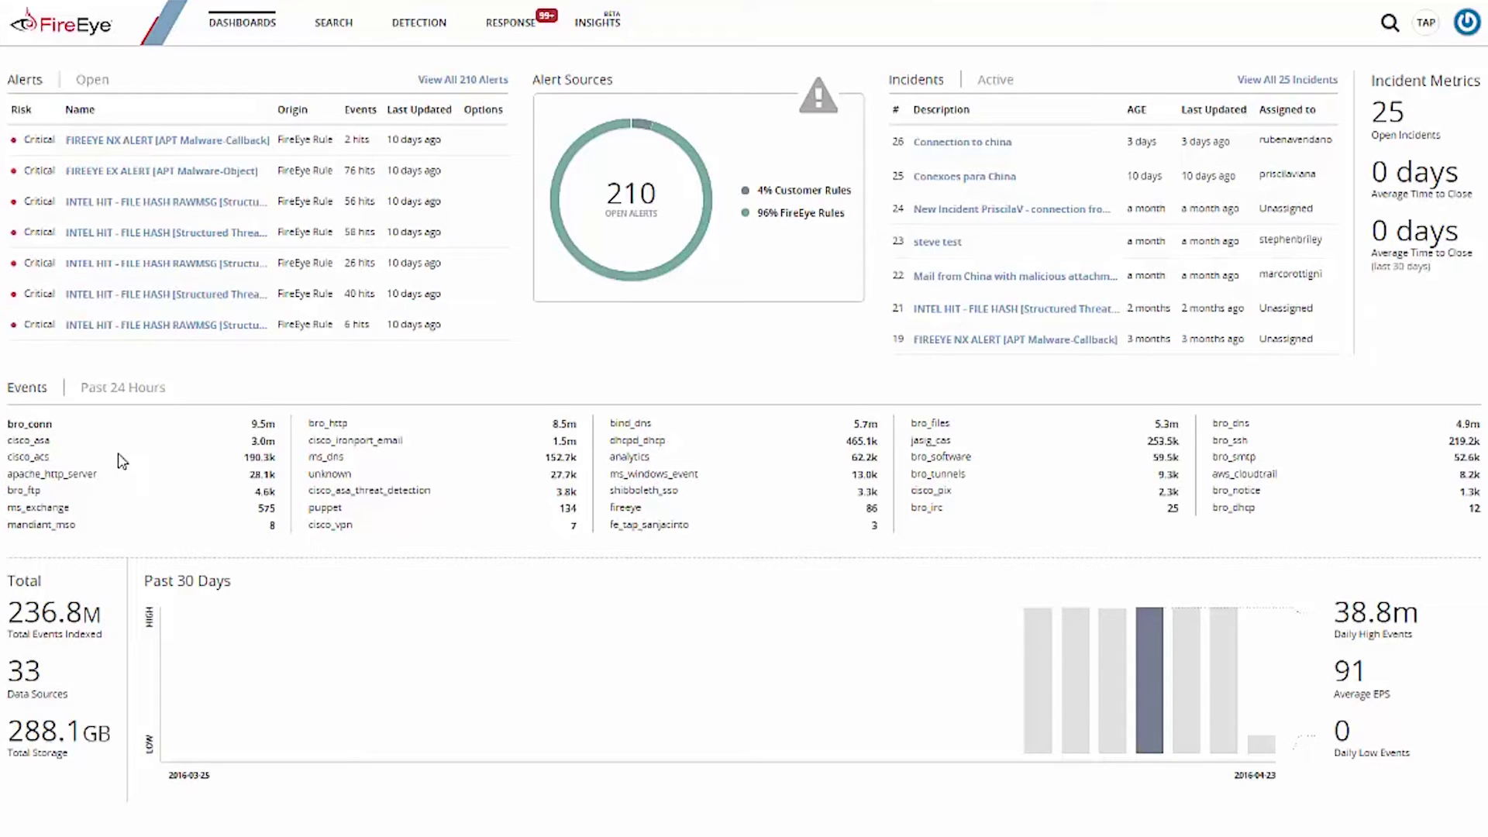
Step: Open all 210 alerts and scroll through the alerts table and back to the top
{"action": "left_click", "coordinate": [447, 87]}
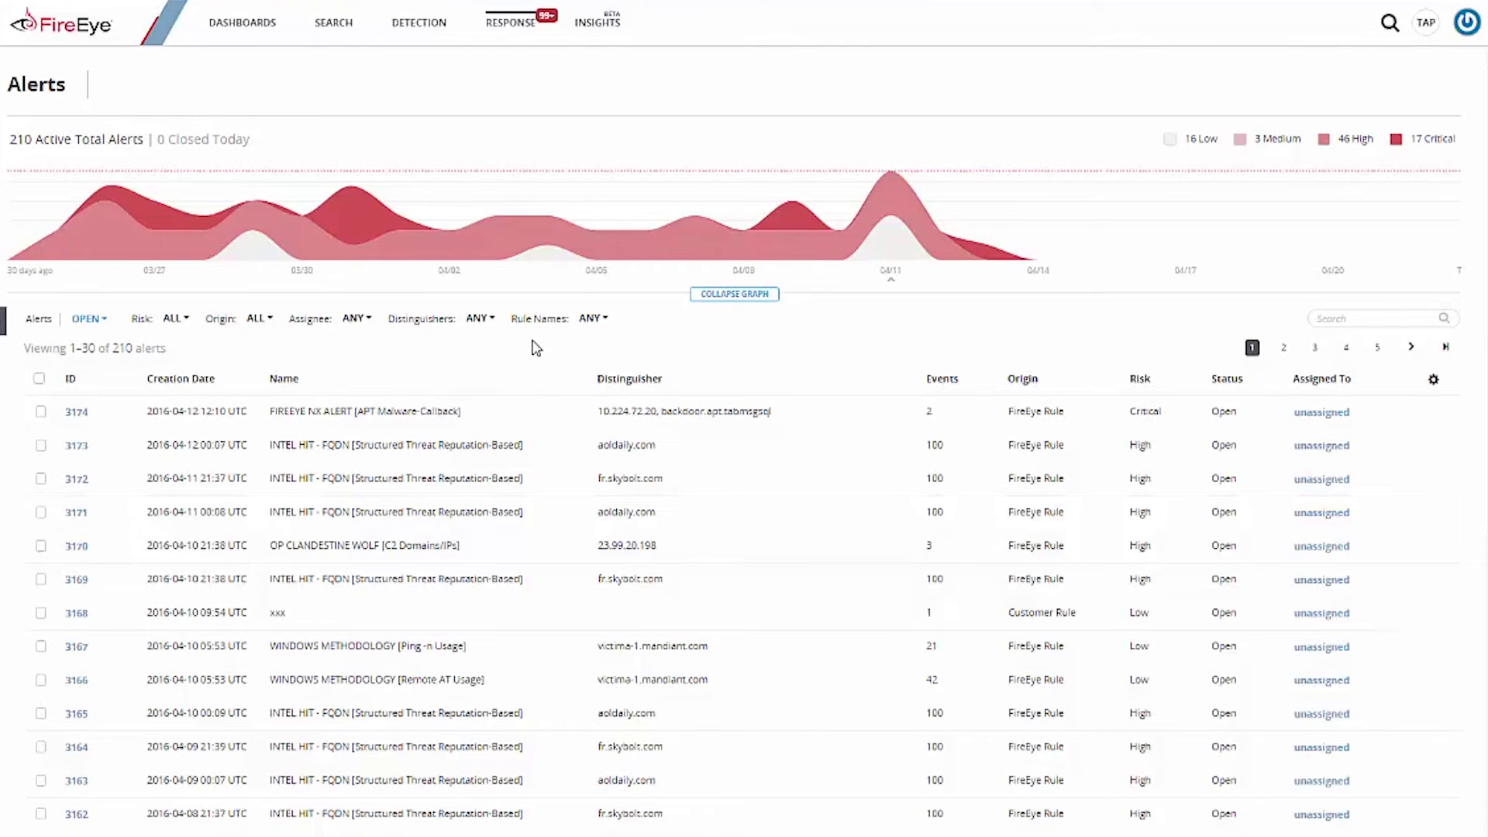
{"action": "scroll", "coordinate": [540, 401], "scroll_direction": "down", "scroll_amount": 3}
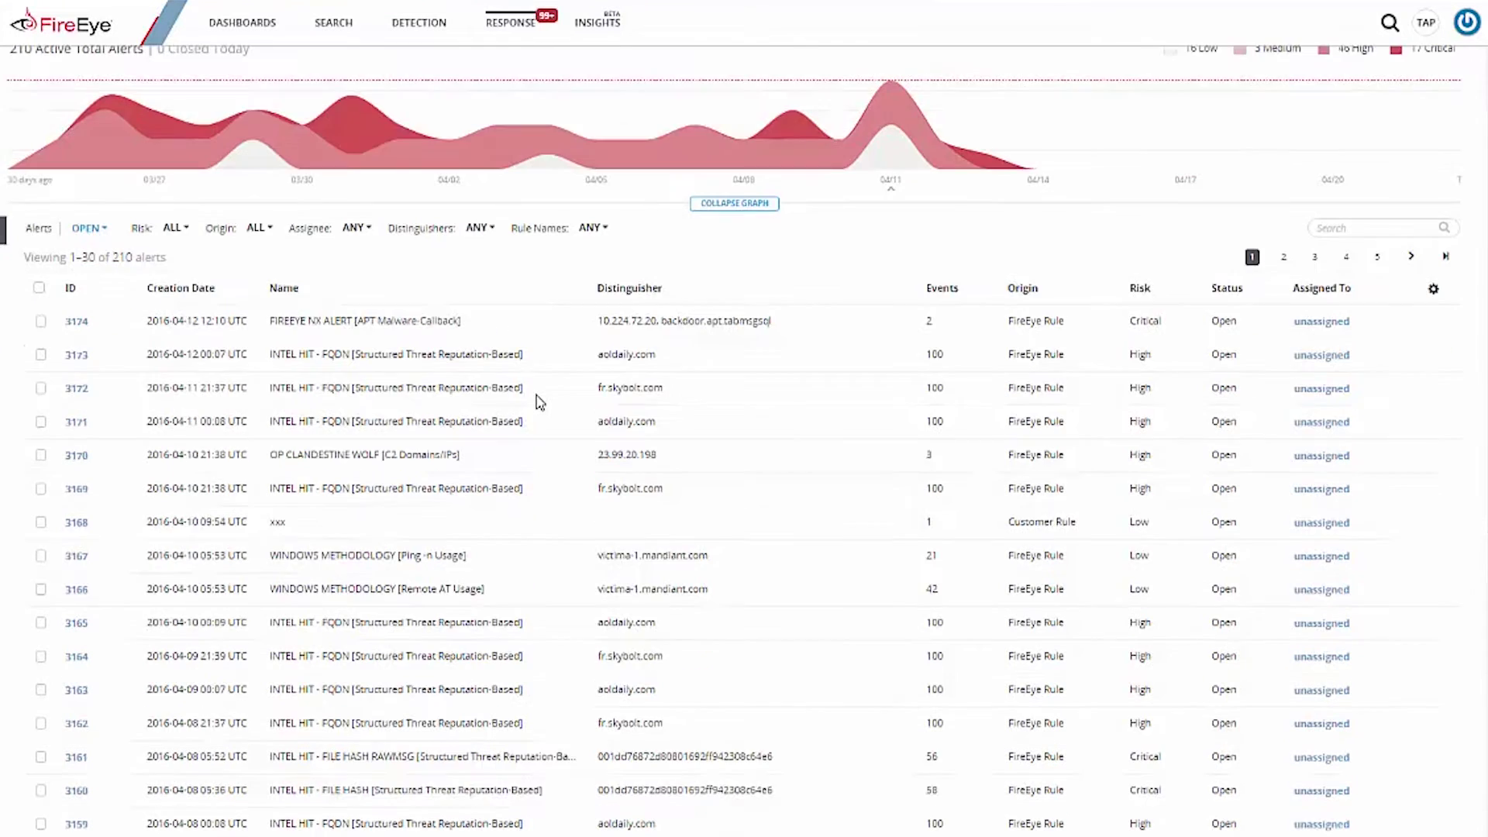
{"action": "scroll", "coordinate": [541, 401], "scroll_direction": "down", "scroll_amount": 2}
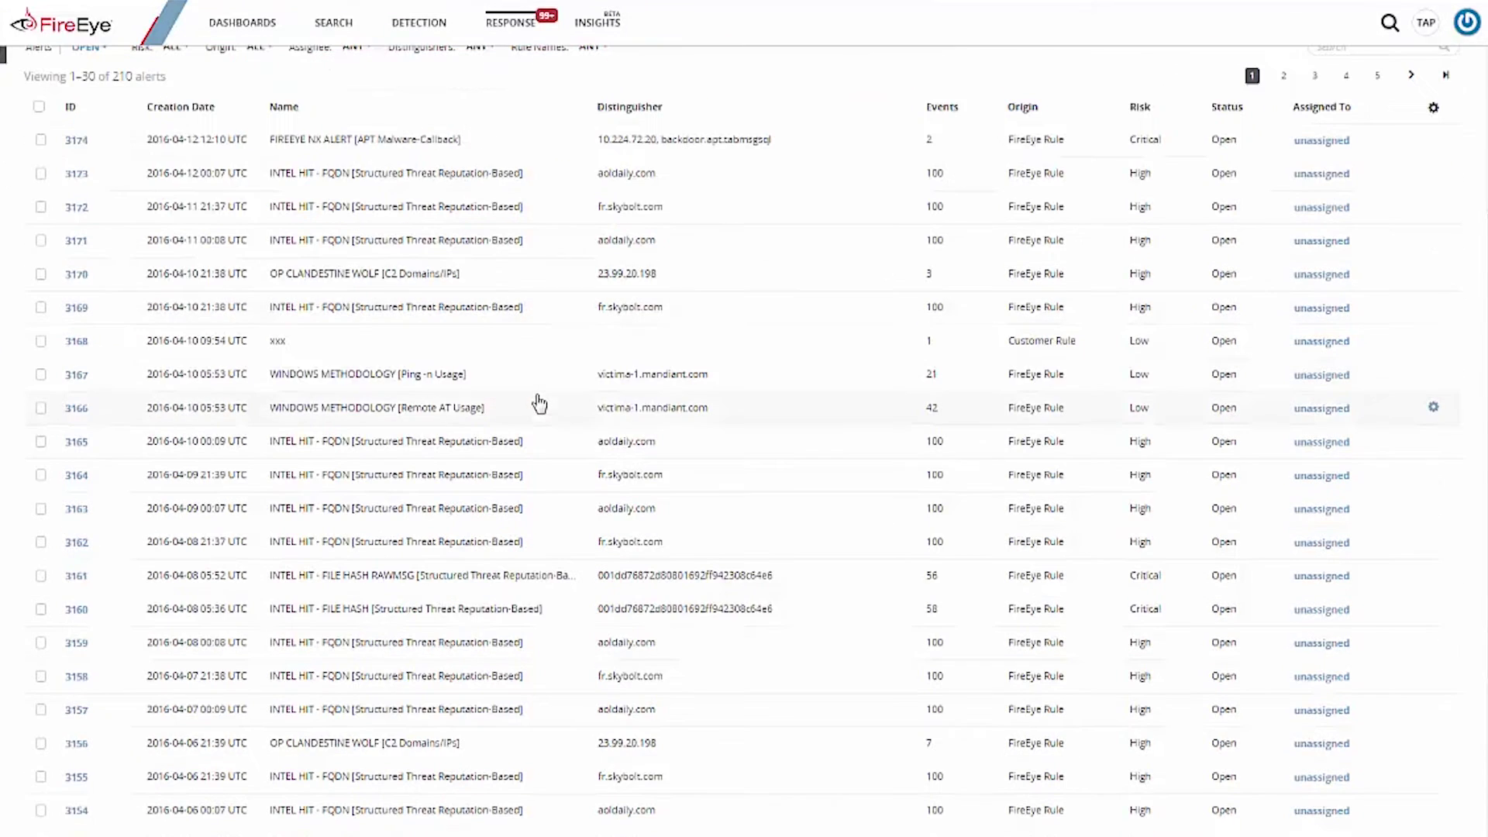
{"action": "scroll", "coordinate": [540, 403], "scroll_direction": "down", "scroll_amount": 3}
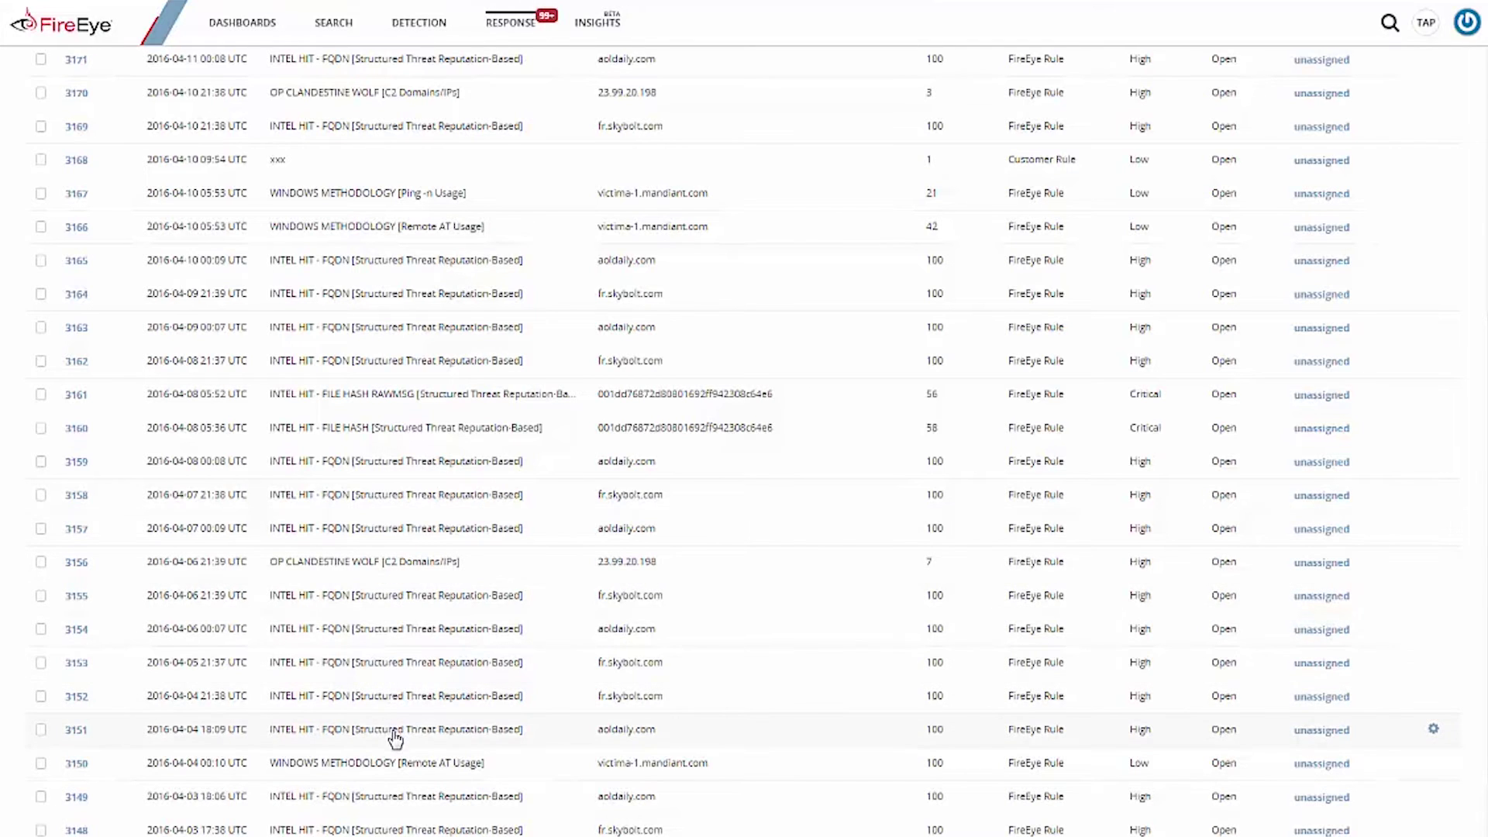
{"action": "scroll", "coordinate": [395, 736], "scroll_direction": "up", "scroll_amount": 5}
{"action": "scroll", "coordinate": [436, 634], "scroll_direction": "up", "scroll_amount": 2}
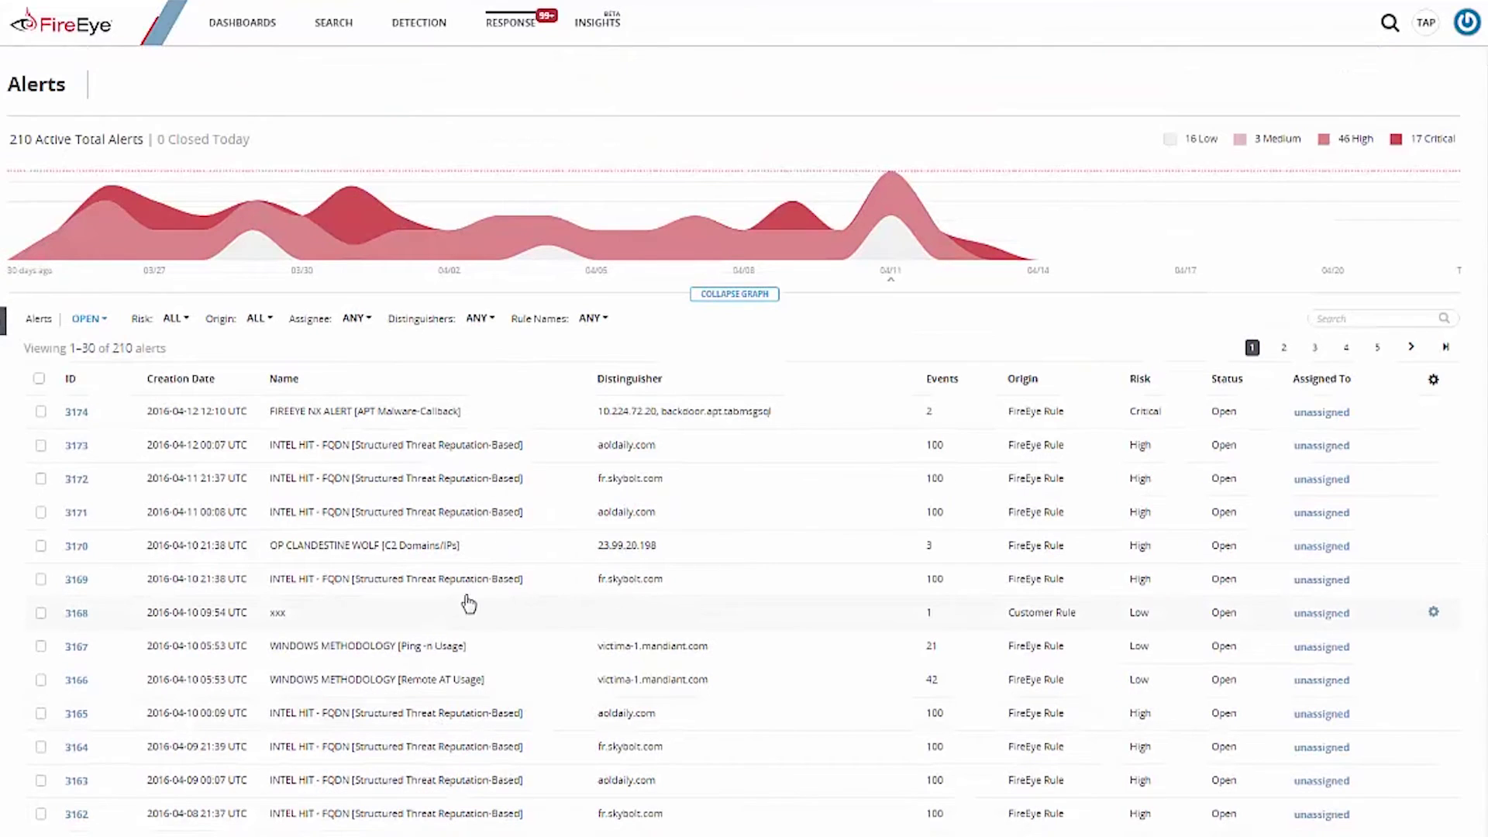
Step: Show the FireEye detection rules and inspect the TROJAN.POS.CRYPTOWALL [DOMAIN] rule before returning to the list
{"action": "left_click", "coordinate": [421, 29]}
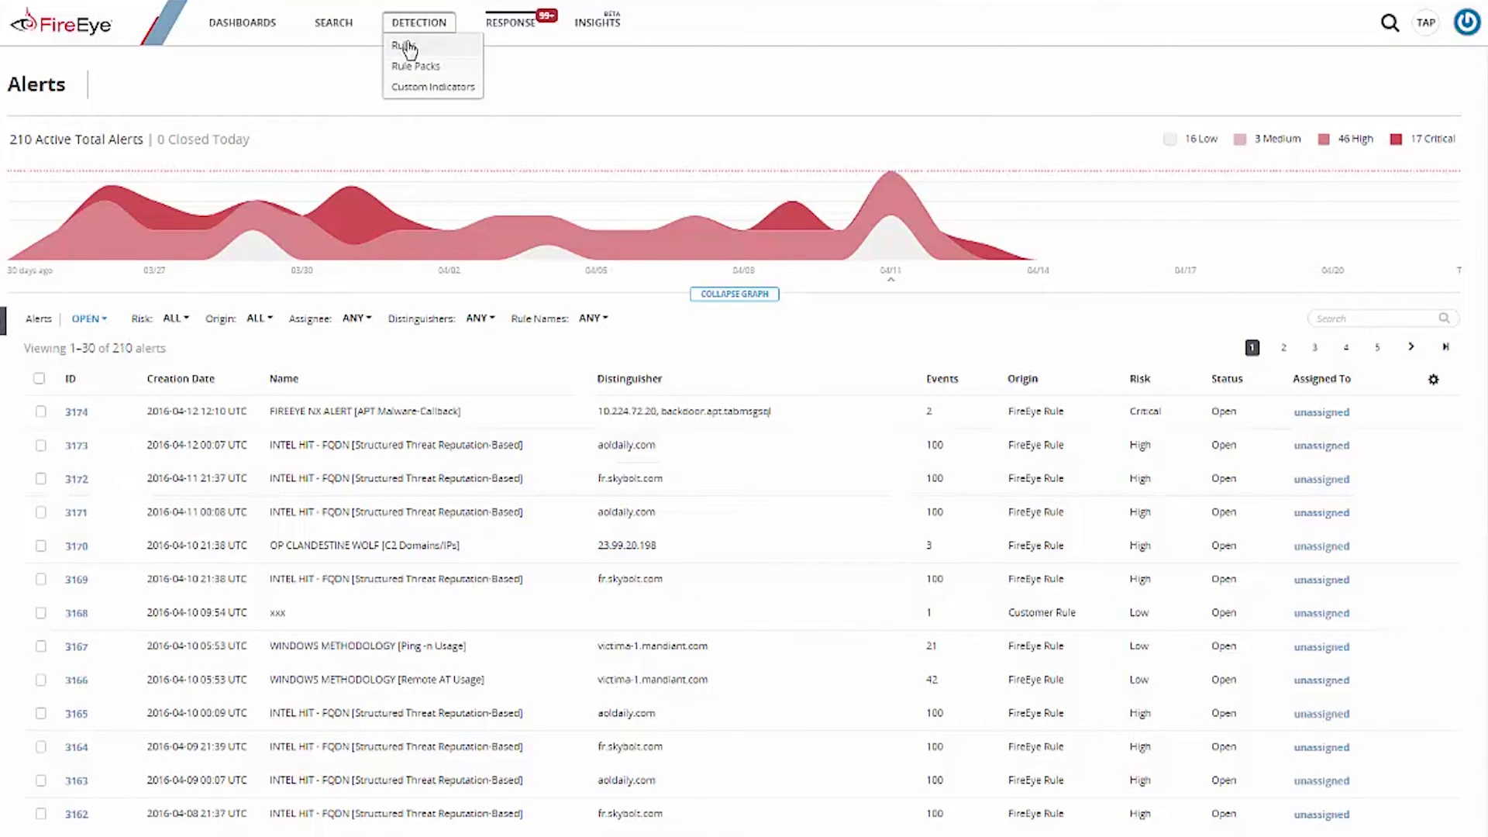
{"action": "left_click", "coordinate": [405, 46]}
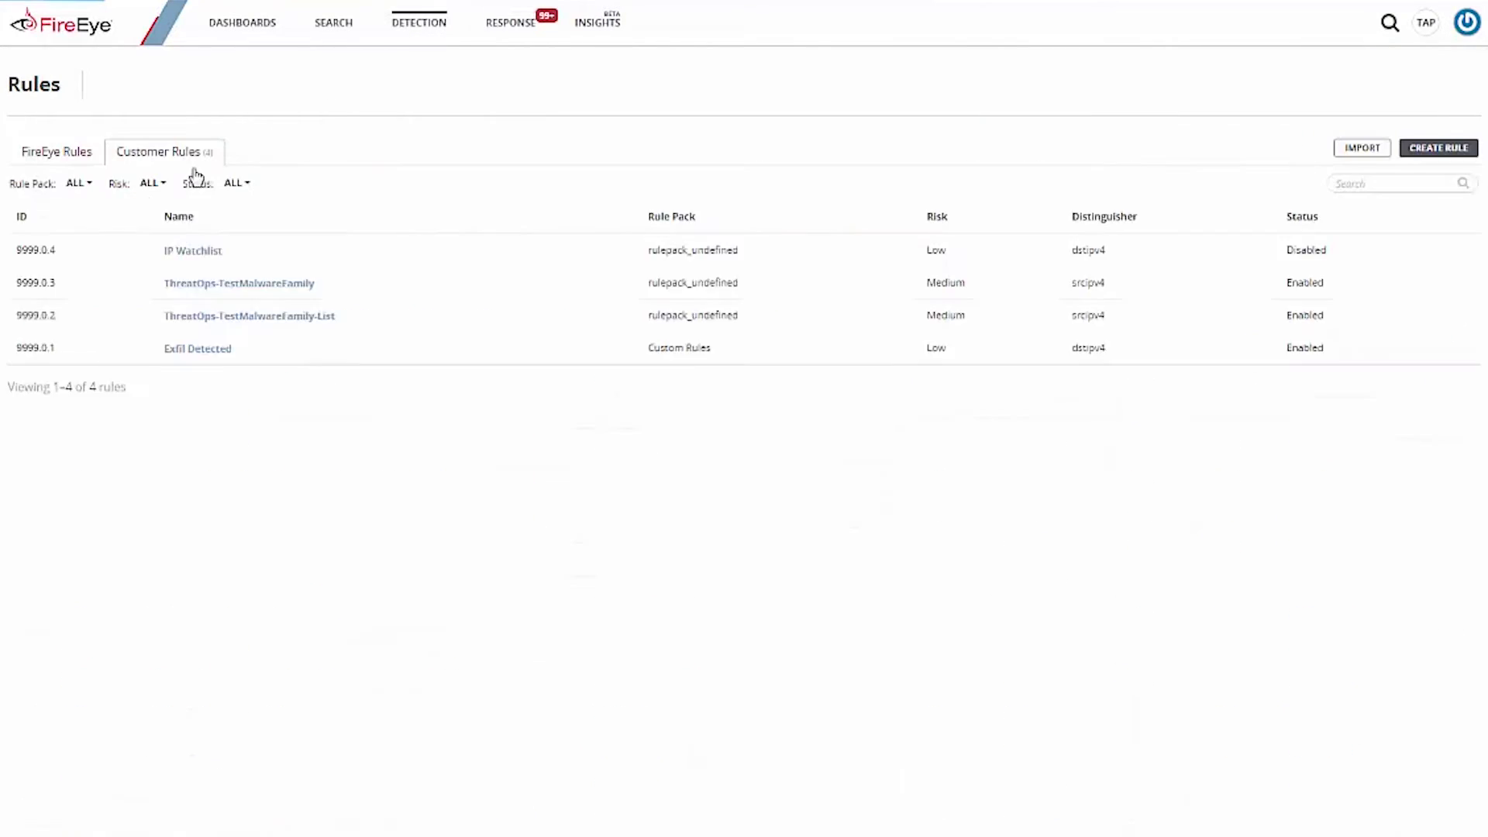
{"action": "left_click", "coordinate": [67, 158]}
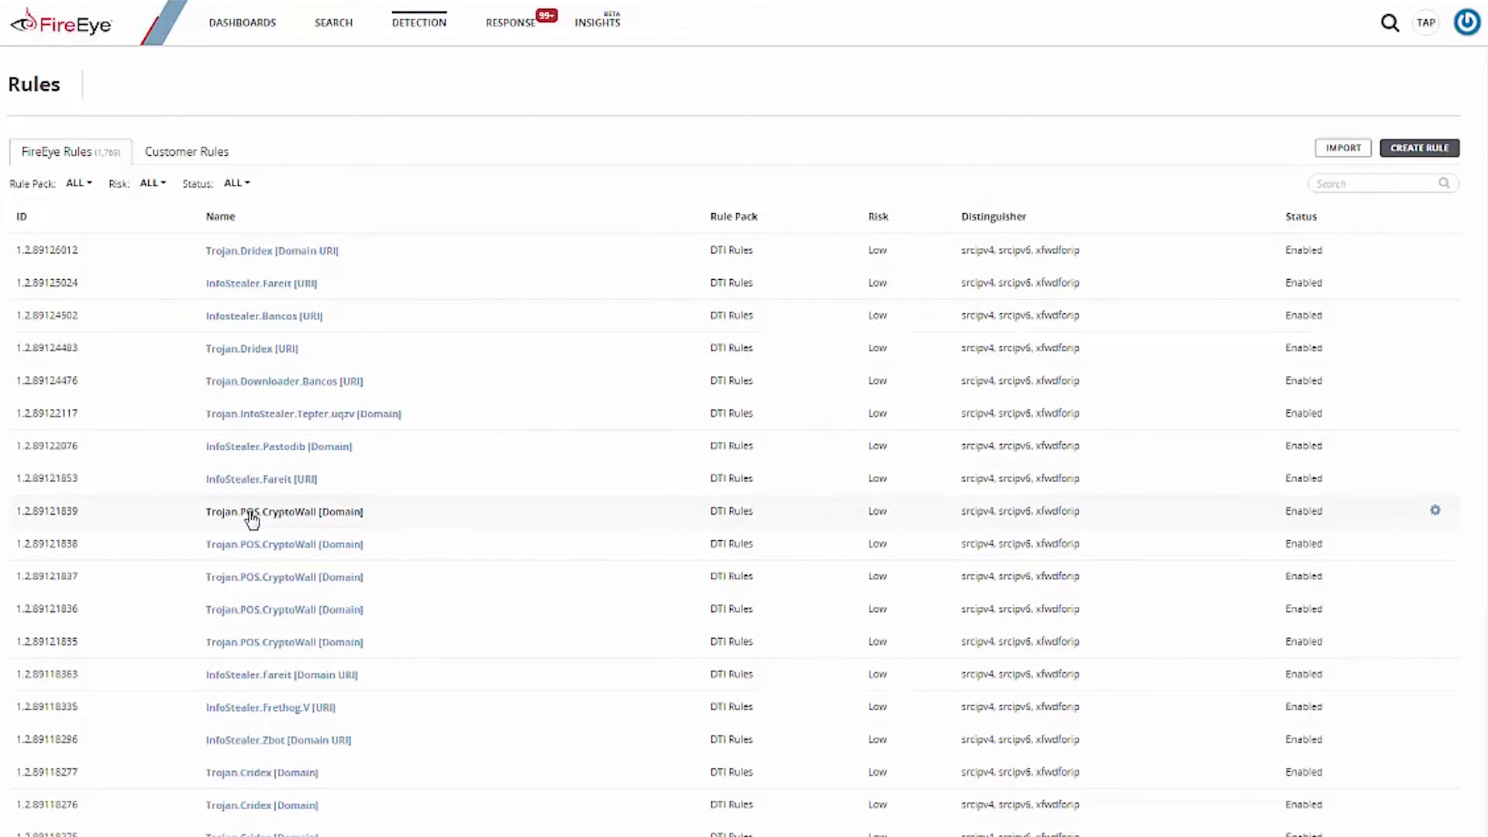
{"action": "left_click", "coordinate": [251, 513]}
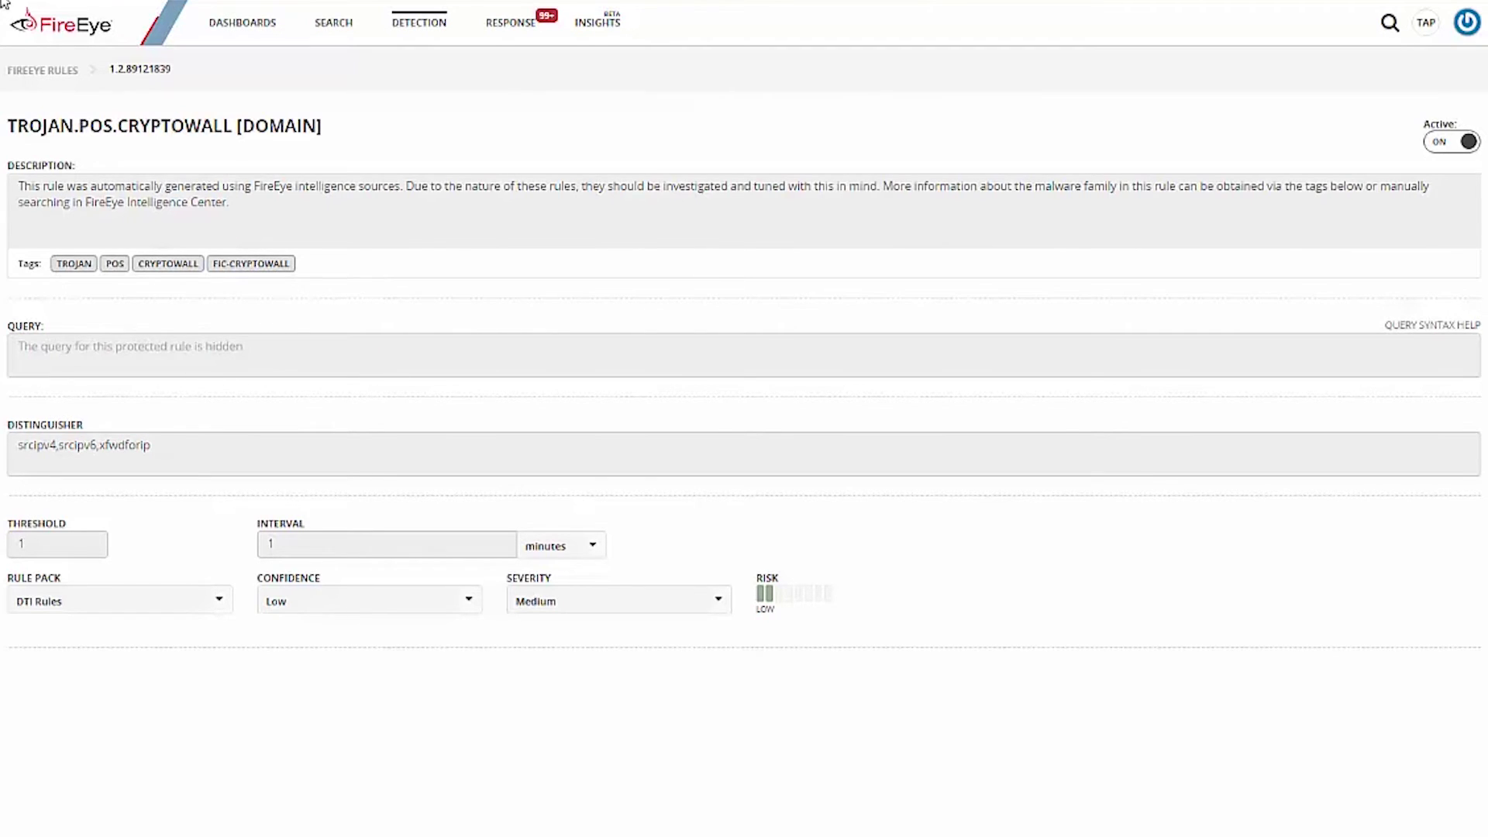
{"action": "key", "text": "alt+Left"}
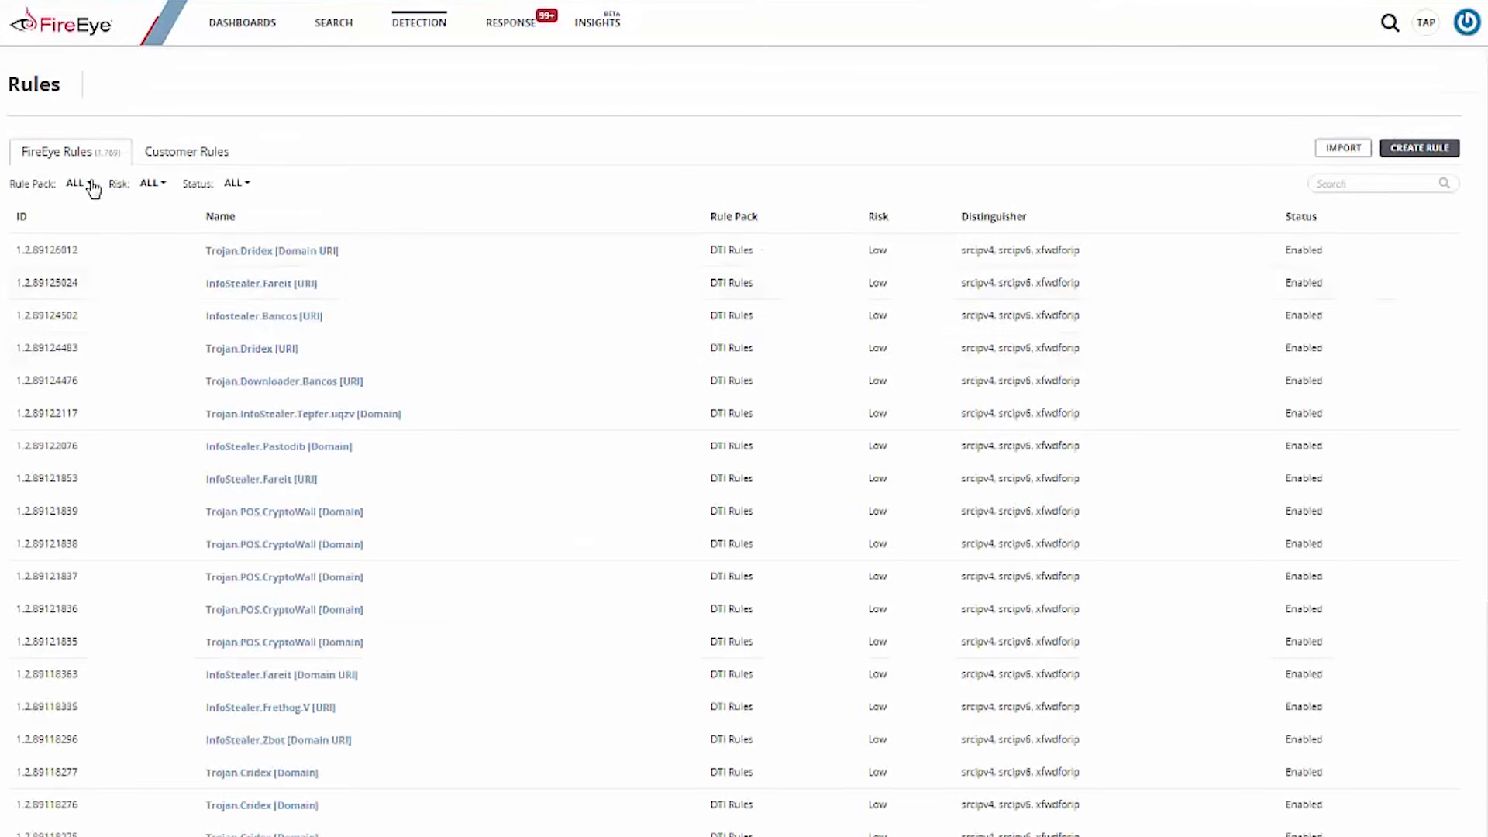
Step: Filter rules to Critical risk, then list Customer Rules across every risk level
{"action": "left_click", "coordinate": [166, 188]}
{"action": "left_click", "coordinate": [155, 227]}
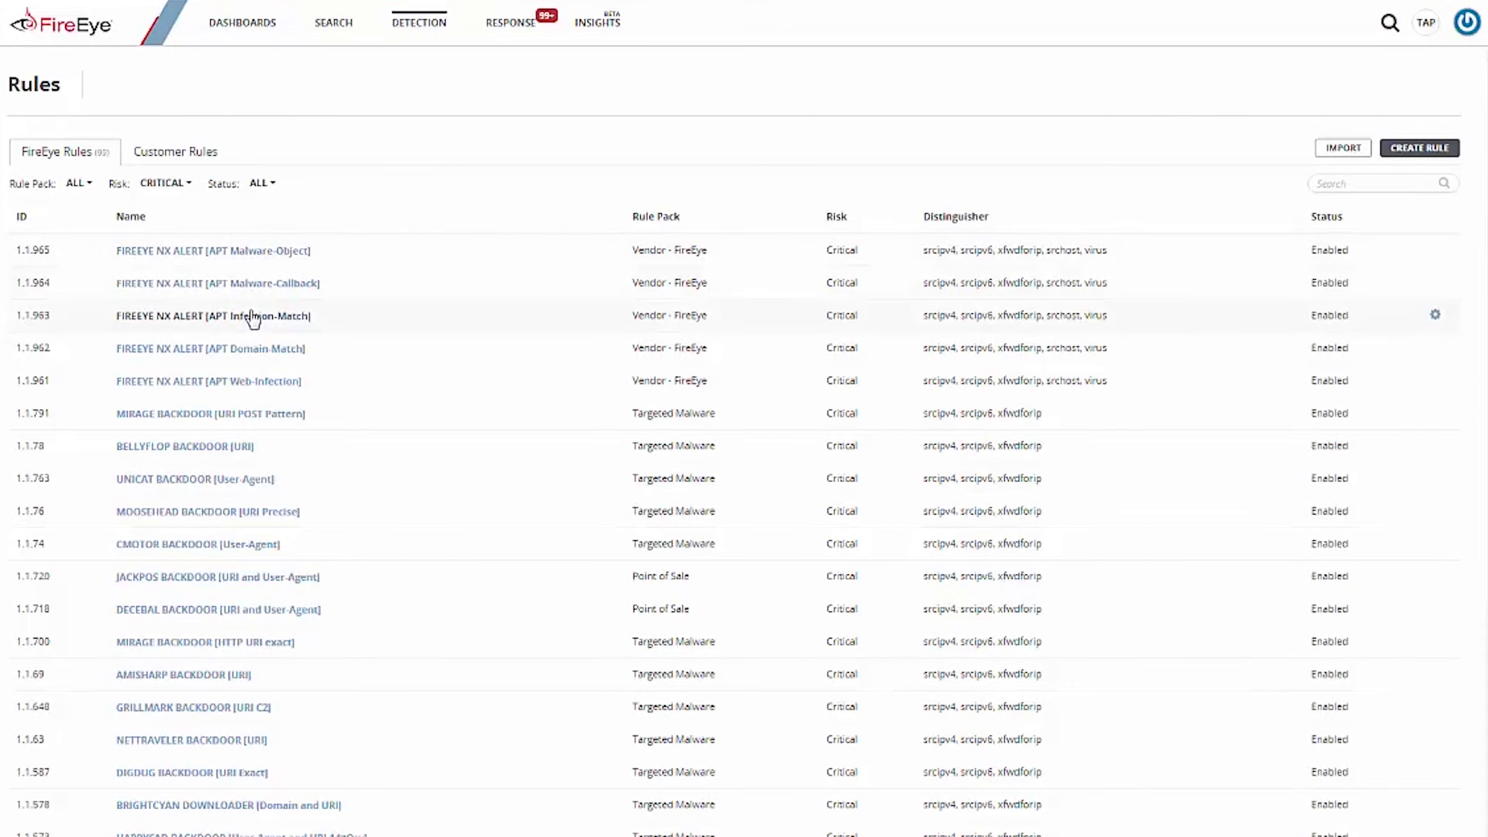
{"action": "left_click", "coordinate": [201, 162]}
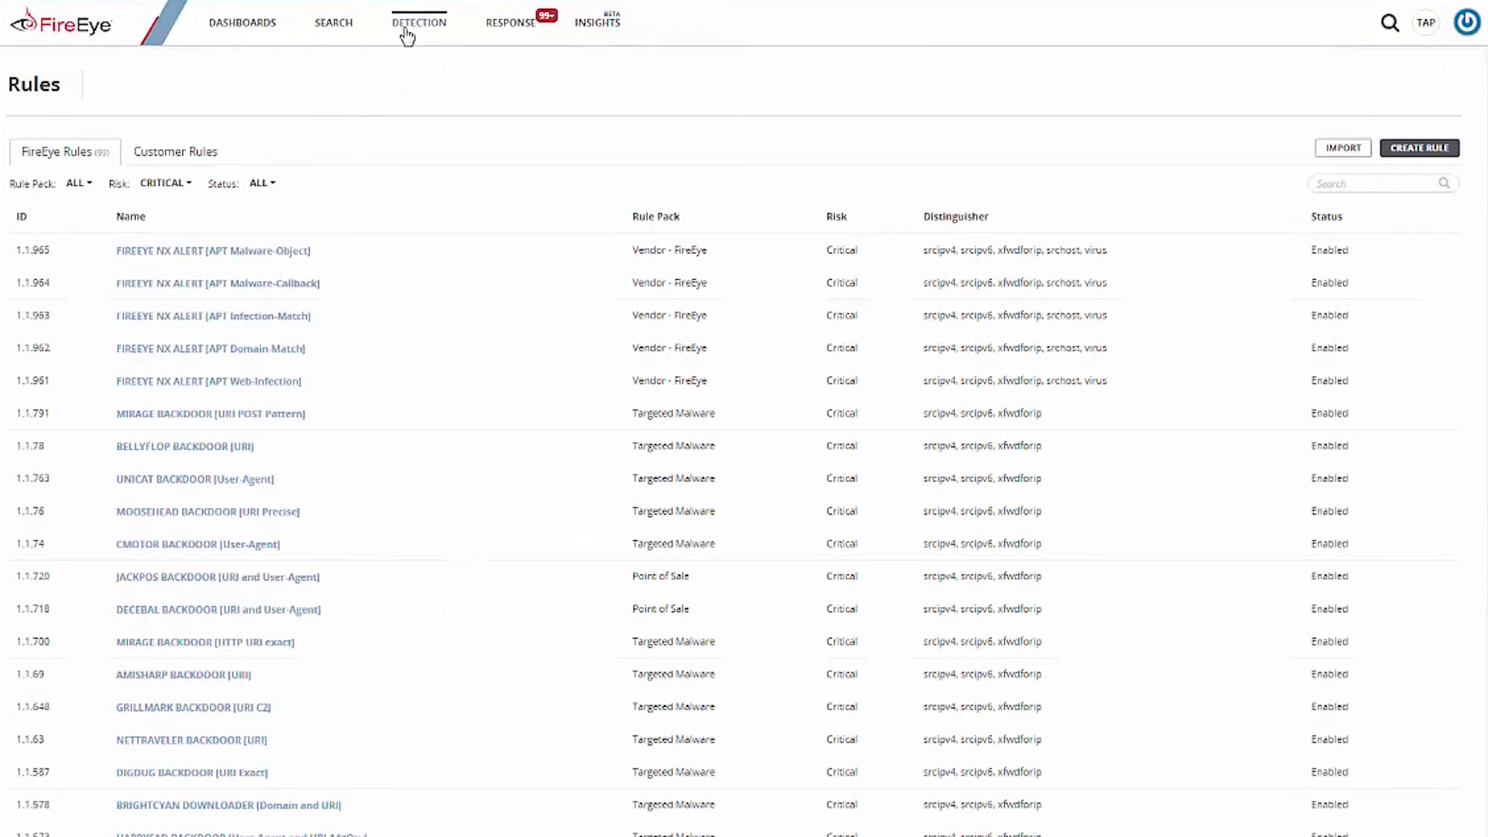
{"action": "left_click", "coordinate": [190, 155]}
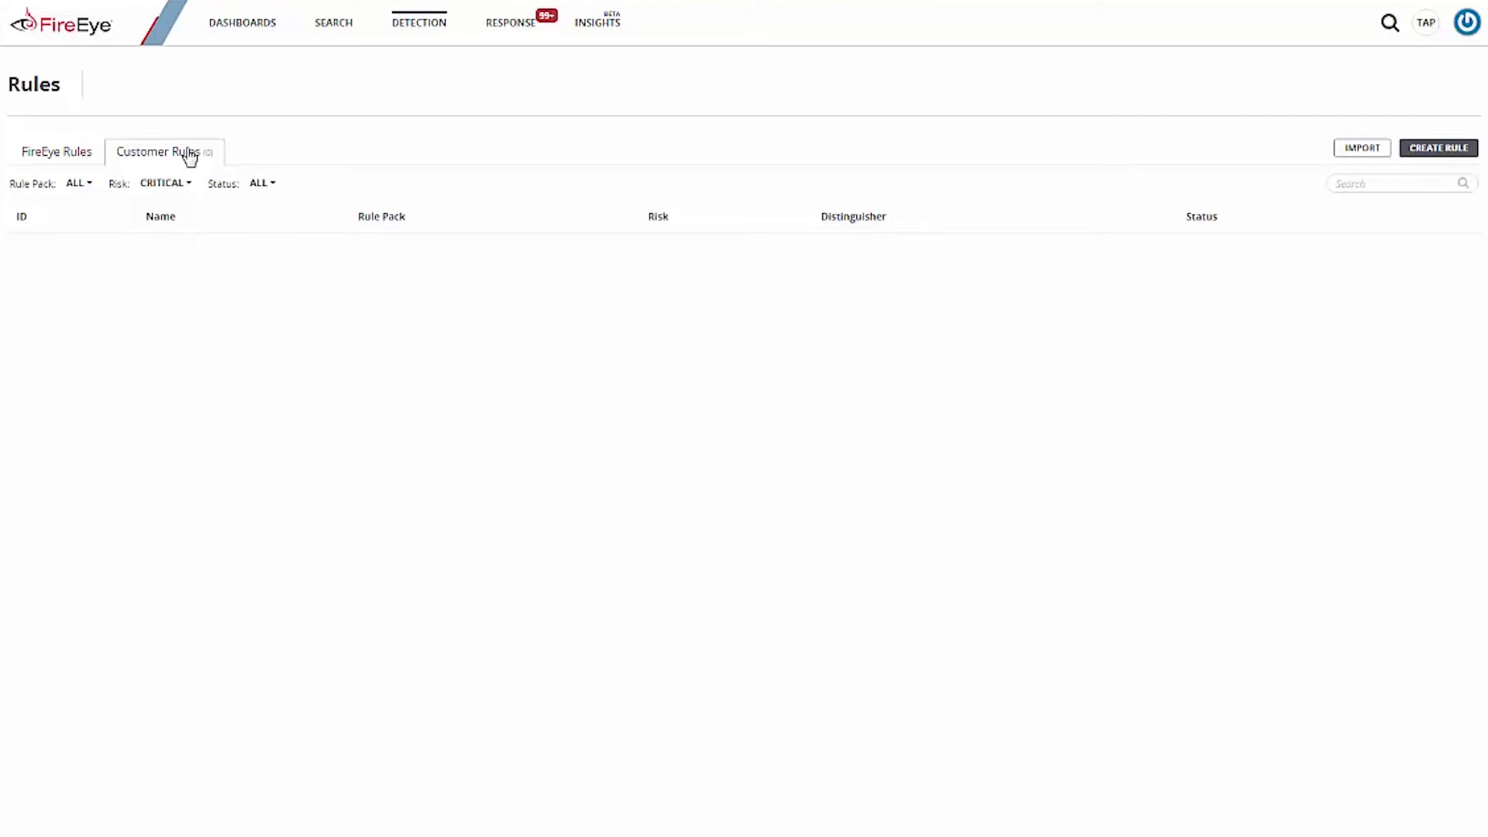
{"action": "left_click", "coordinate": [177, 186]}
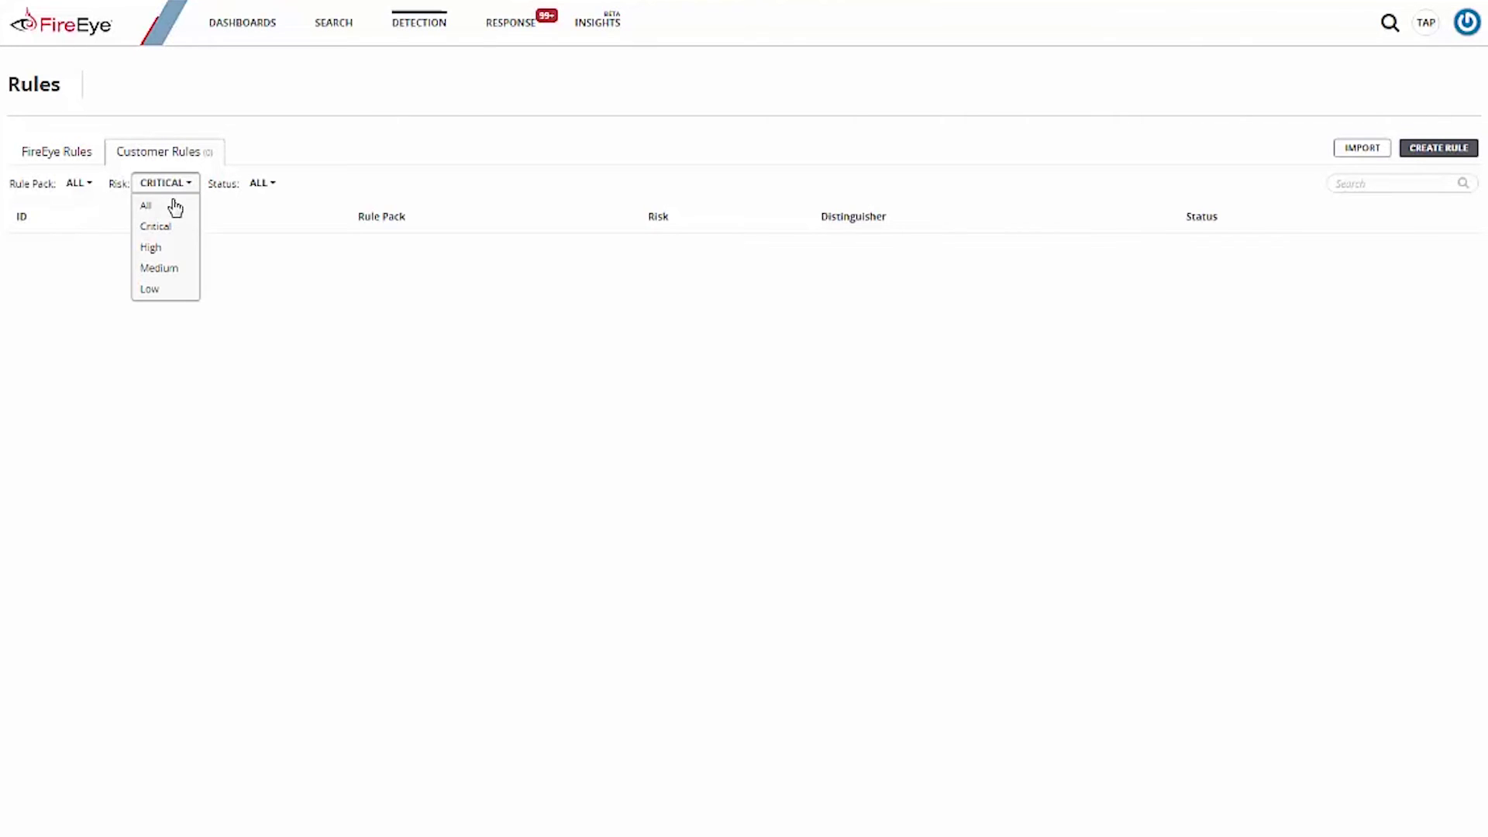
{"action": "left_click", "coordinate": [168, 206]}
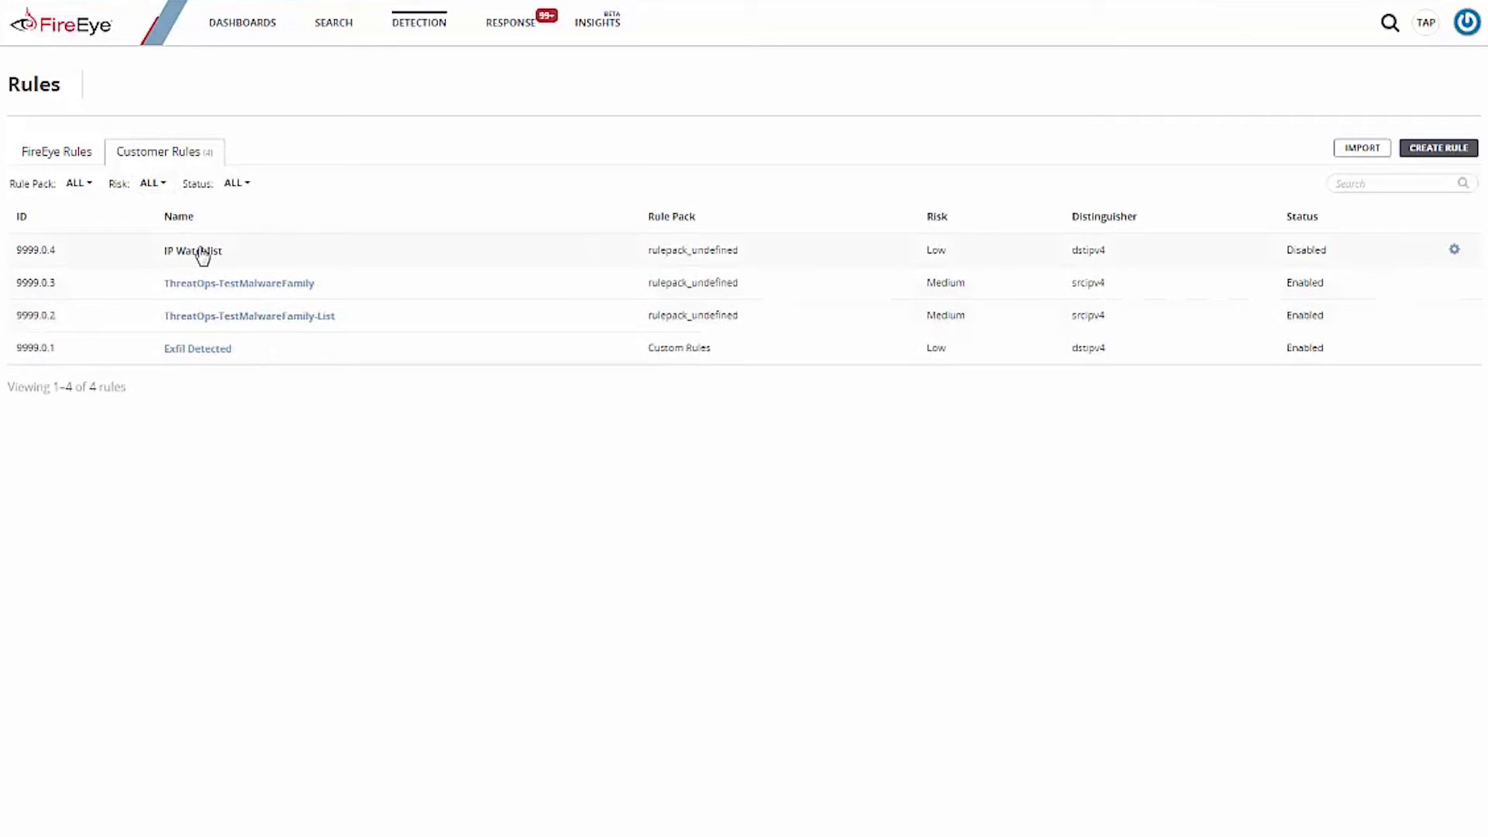
Step: Inspect the IP Watchlist and Exfil Detected rule details, returning to Customer Rules after each
{"action": "left_click", "coordinate": [198, 252]}
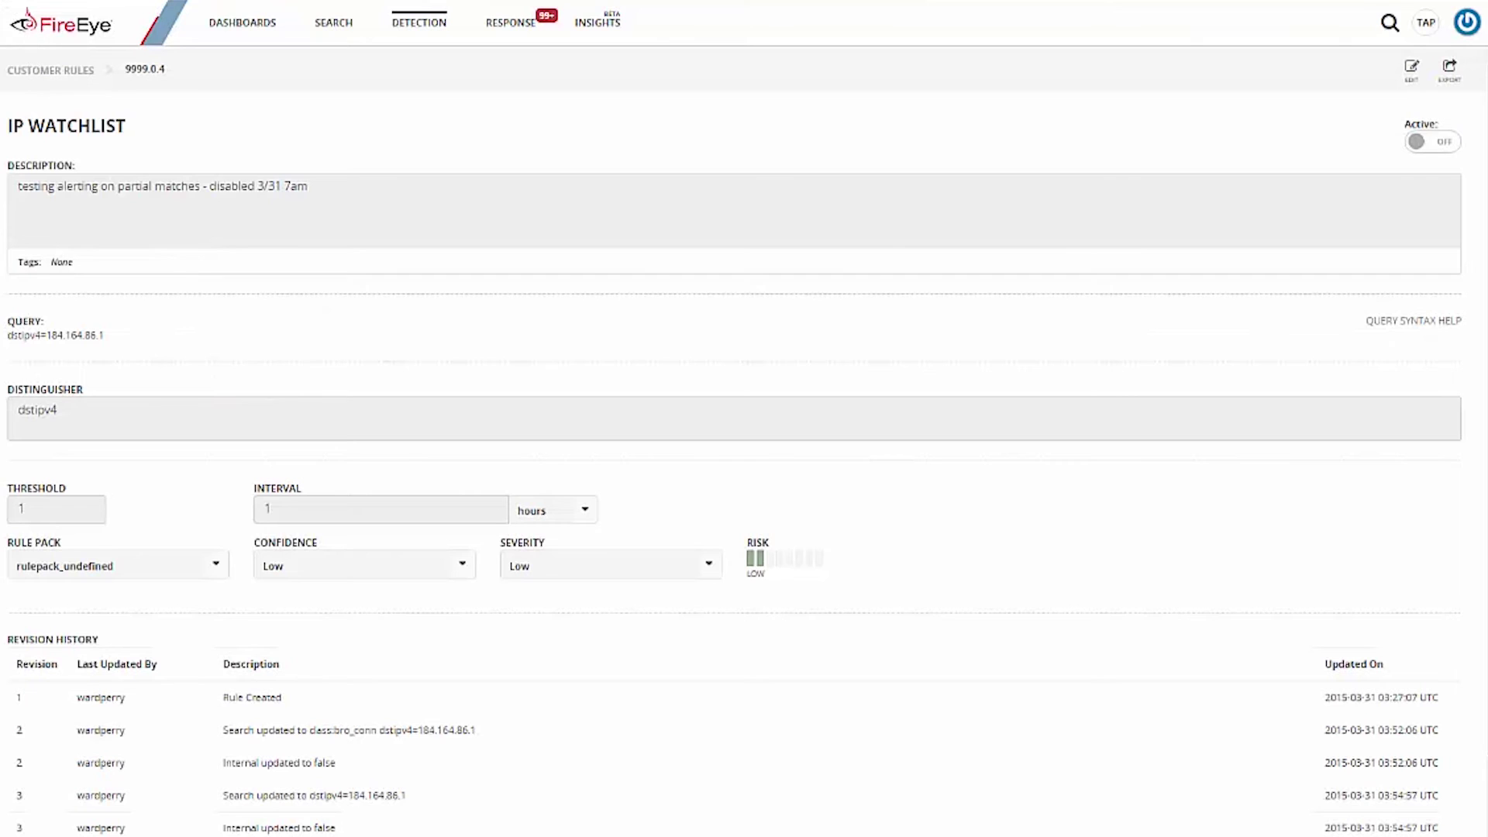
{"action": "key", "text": "alt+Left"}
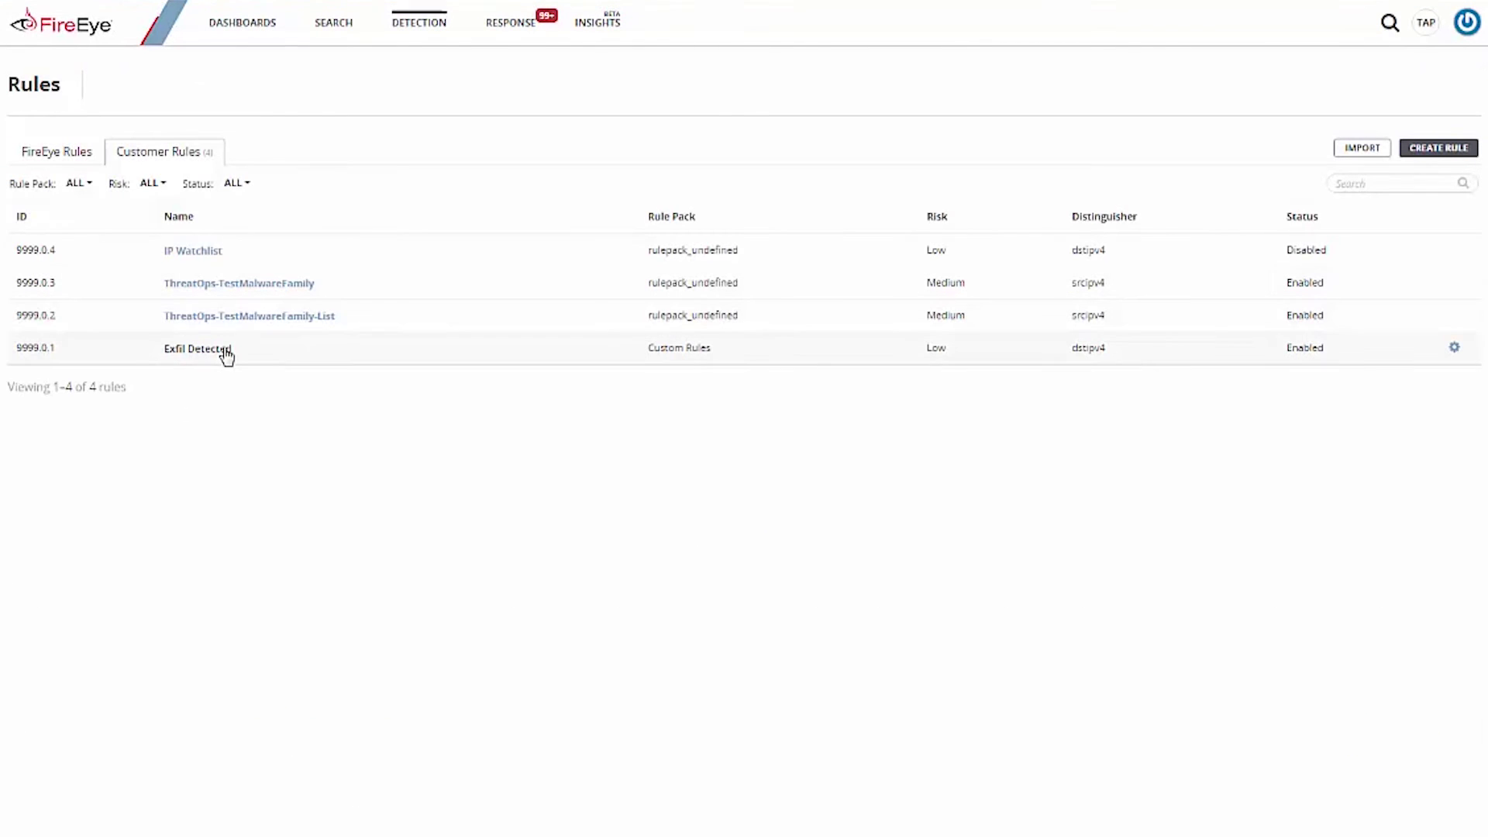
{"action": "left_click", "coordinate": [224, 352]}
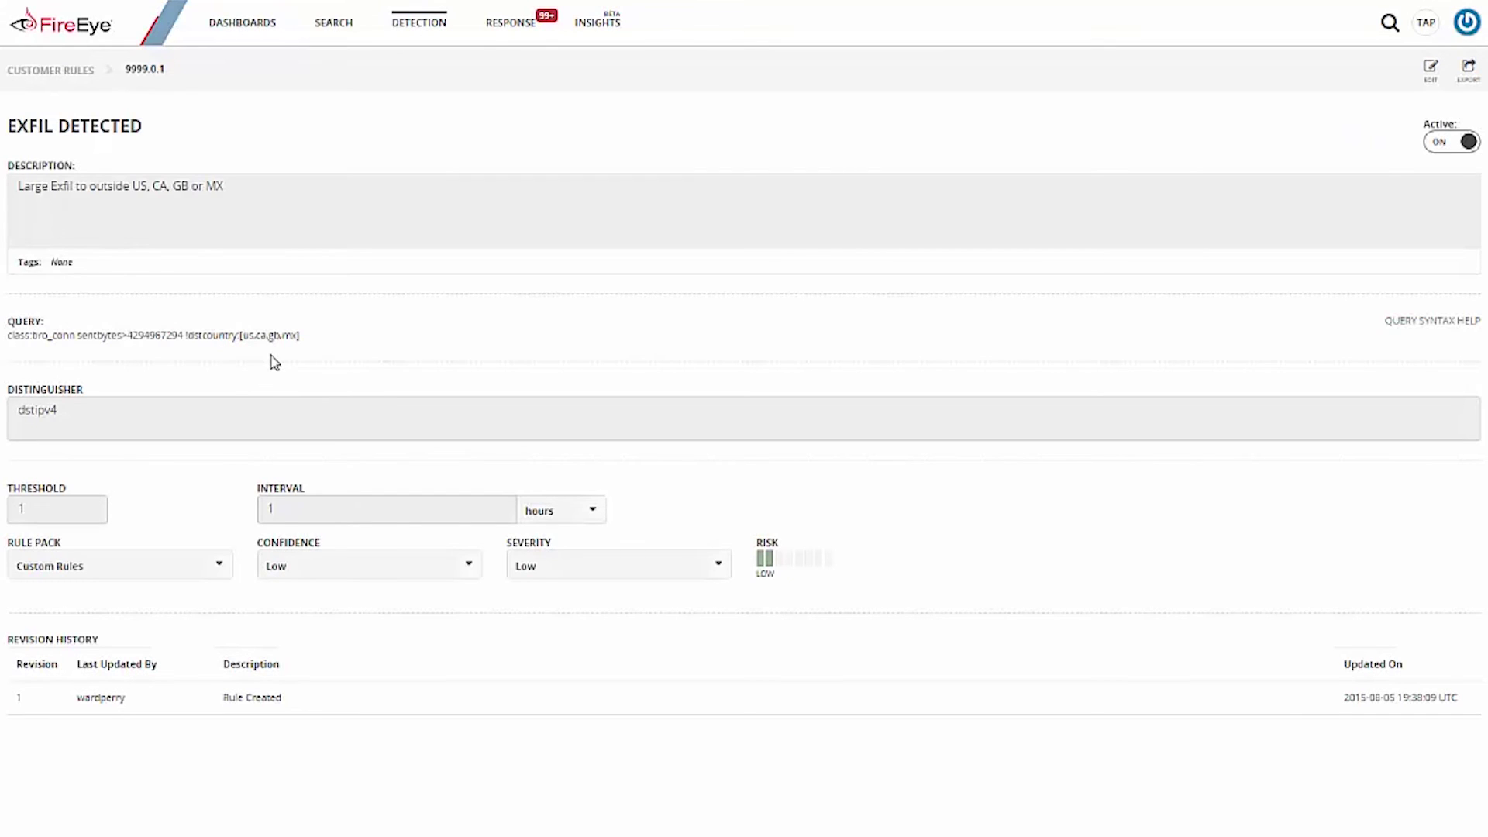
{"action": "key", "text": "alt+Left"}
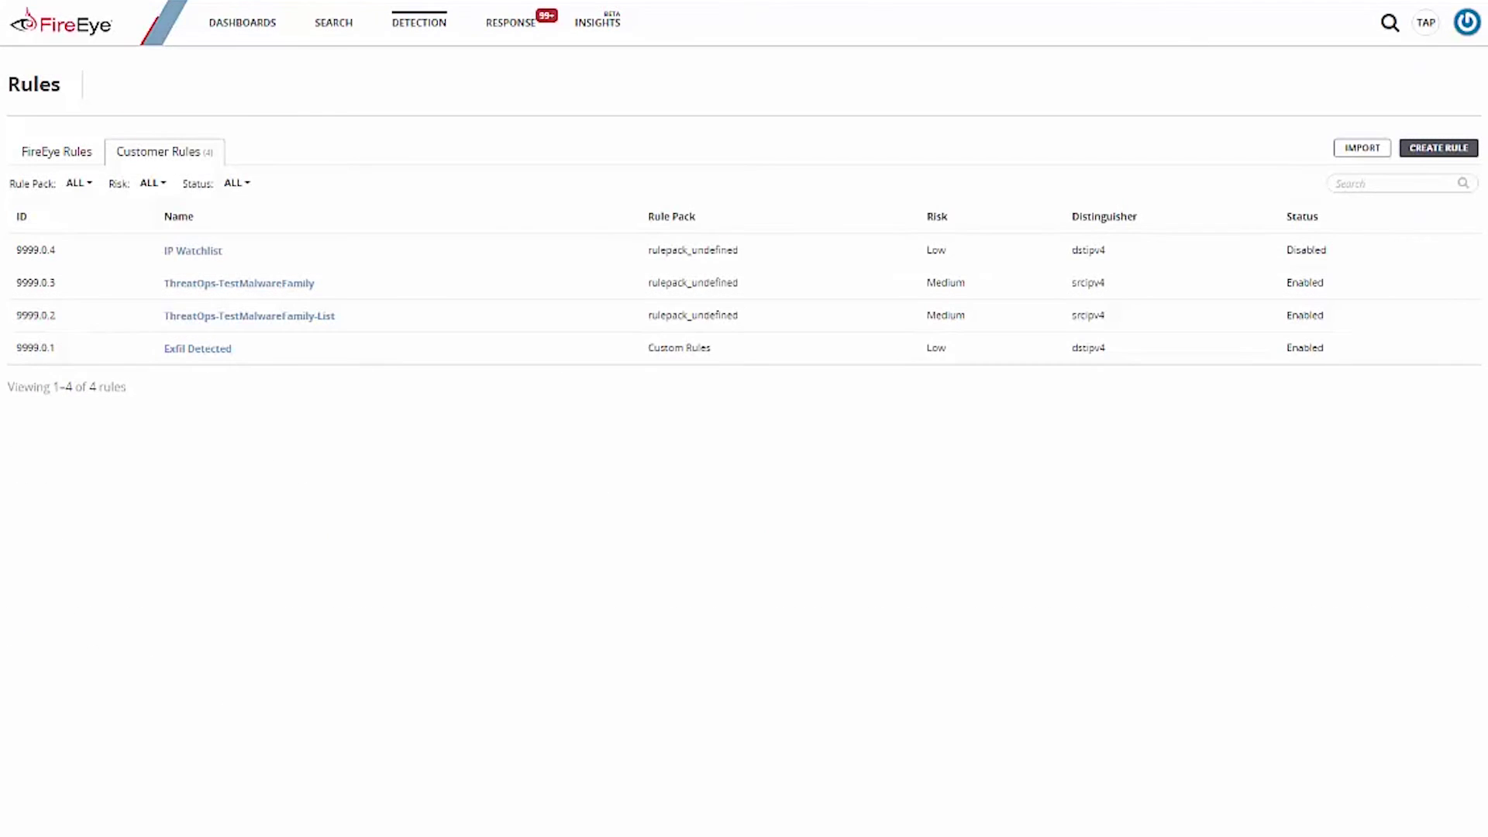
Step: Open the Custom Indicators list and start adding a new indicator
{"action": "left_click", "coordinate": [415, 32]}
{"action": "left_click", "coordinate": [418, 90]}
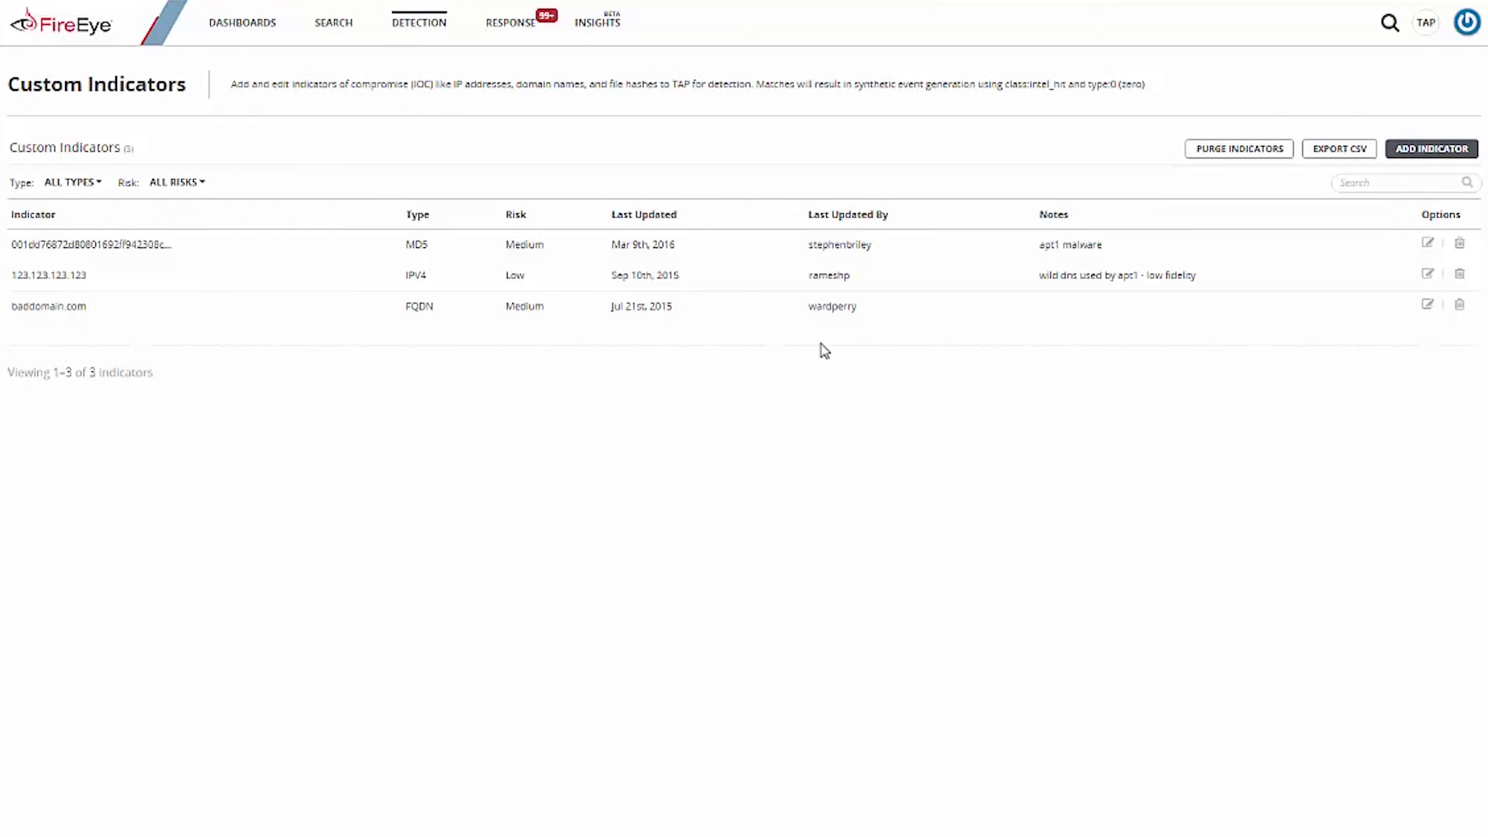
{"action": "left_click", "coordinate": [1433, 152]}
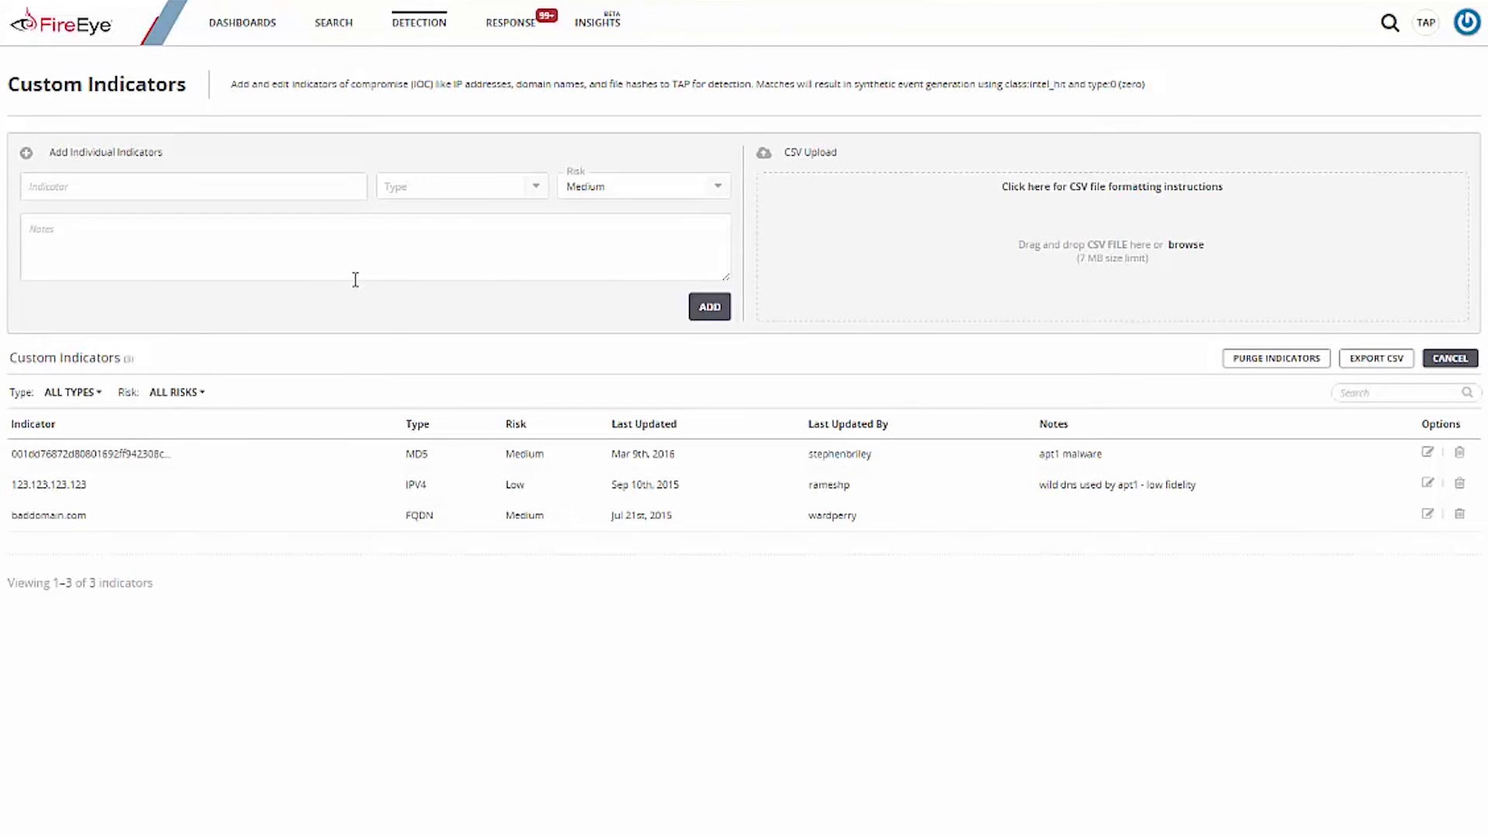
Step: From the Summary dashboard, view the APT Malware-Object alert's intel and open the APT1 profile
{"action": "left_click", "coordinate": [242, 25]}
{"action": "left_click", "coordinate": [230, 48]}
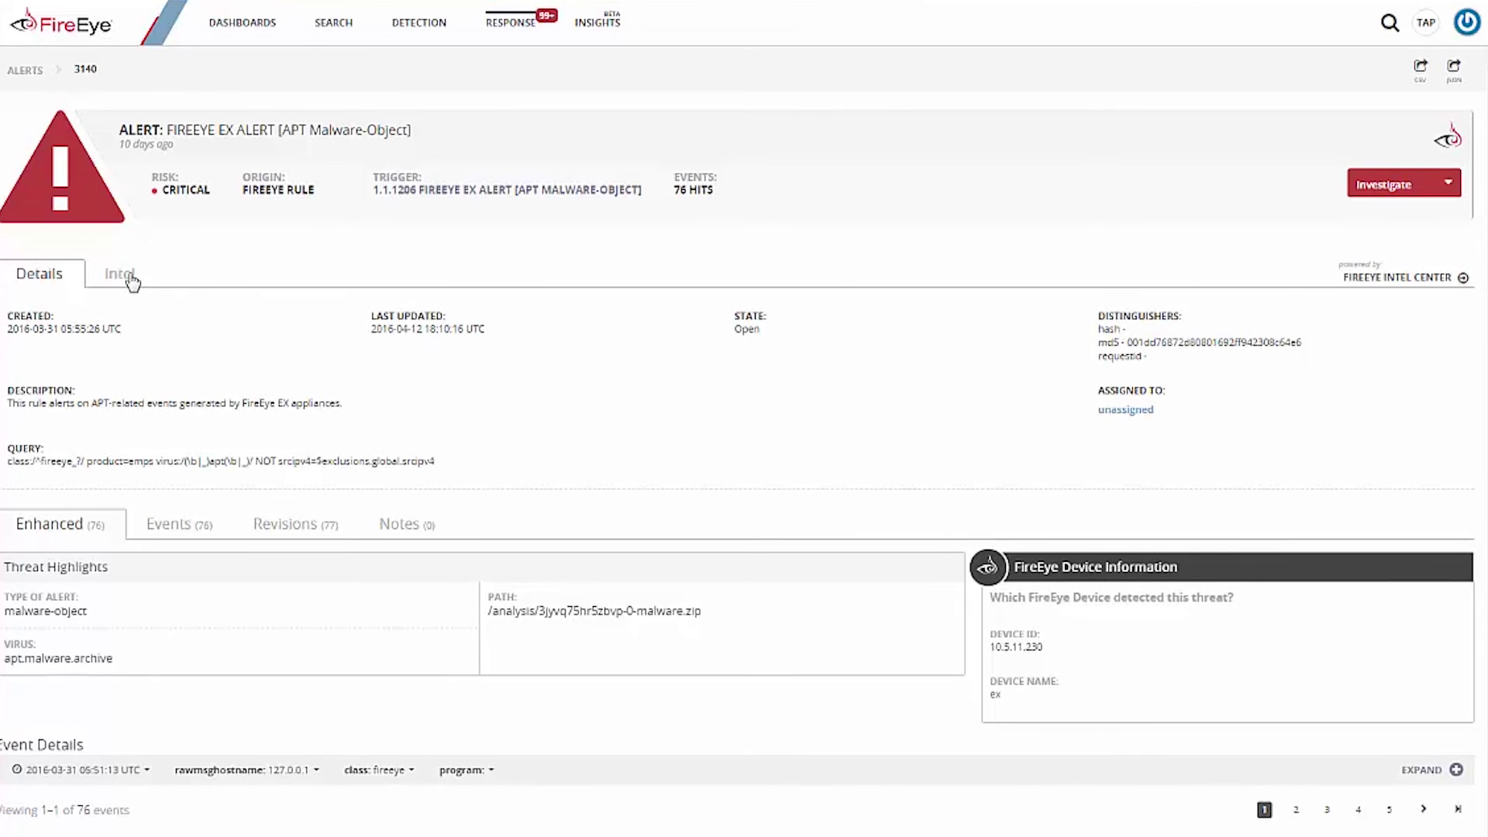
{"action": "left_click", "coordinate": [133, 281]}
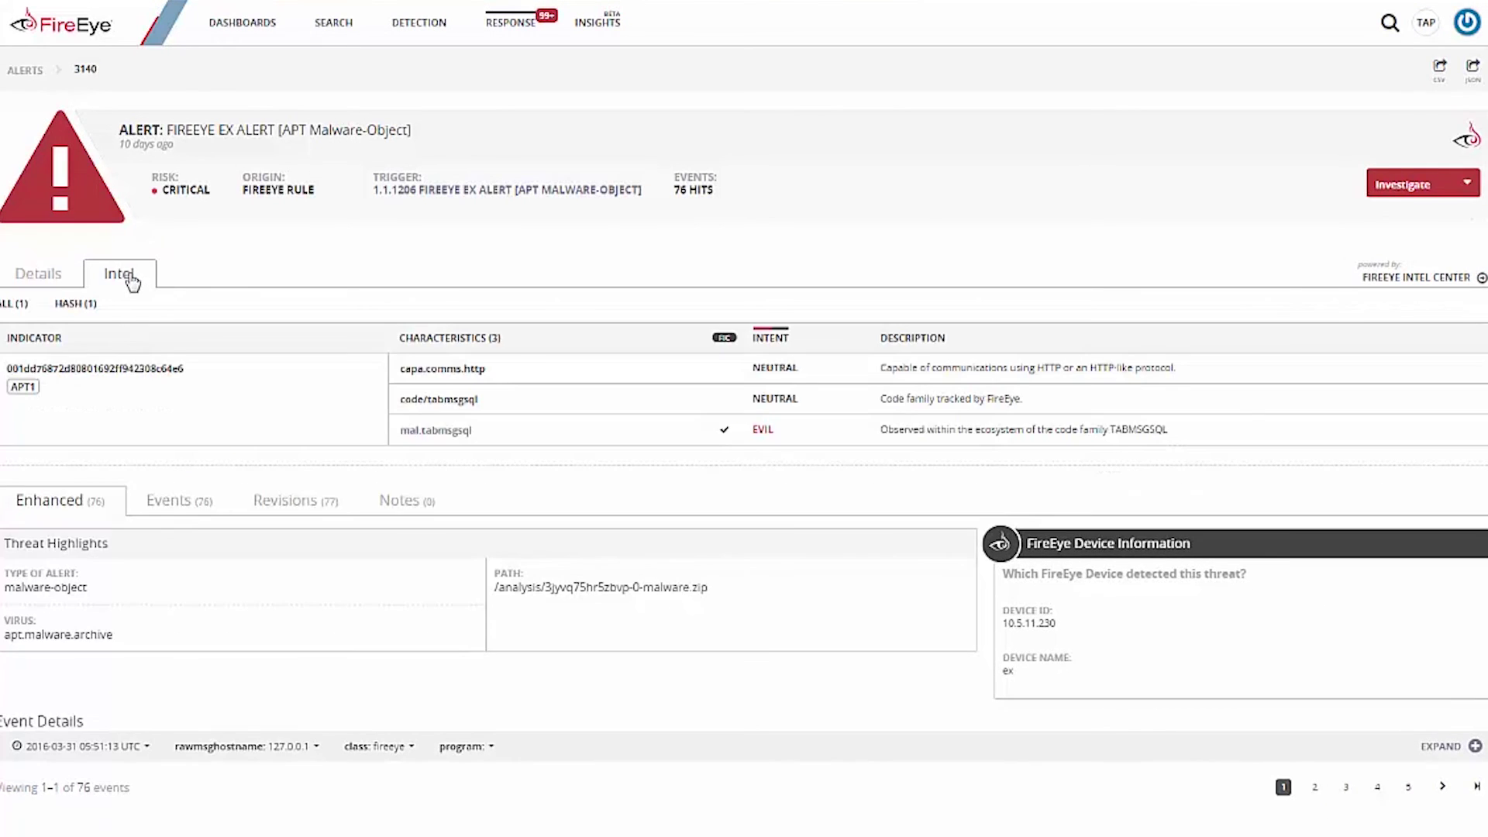
{"action": "left_click", "coordinate": [22, 387]}
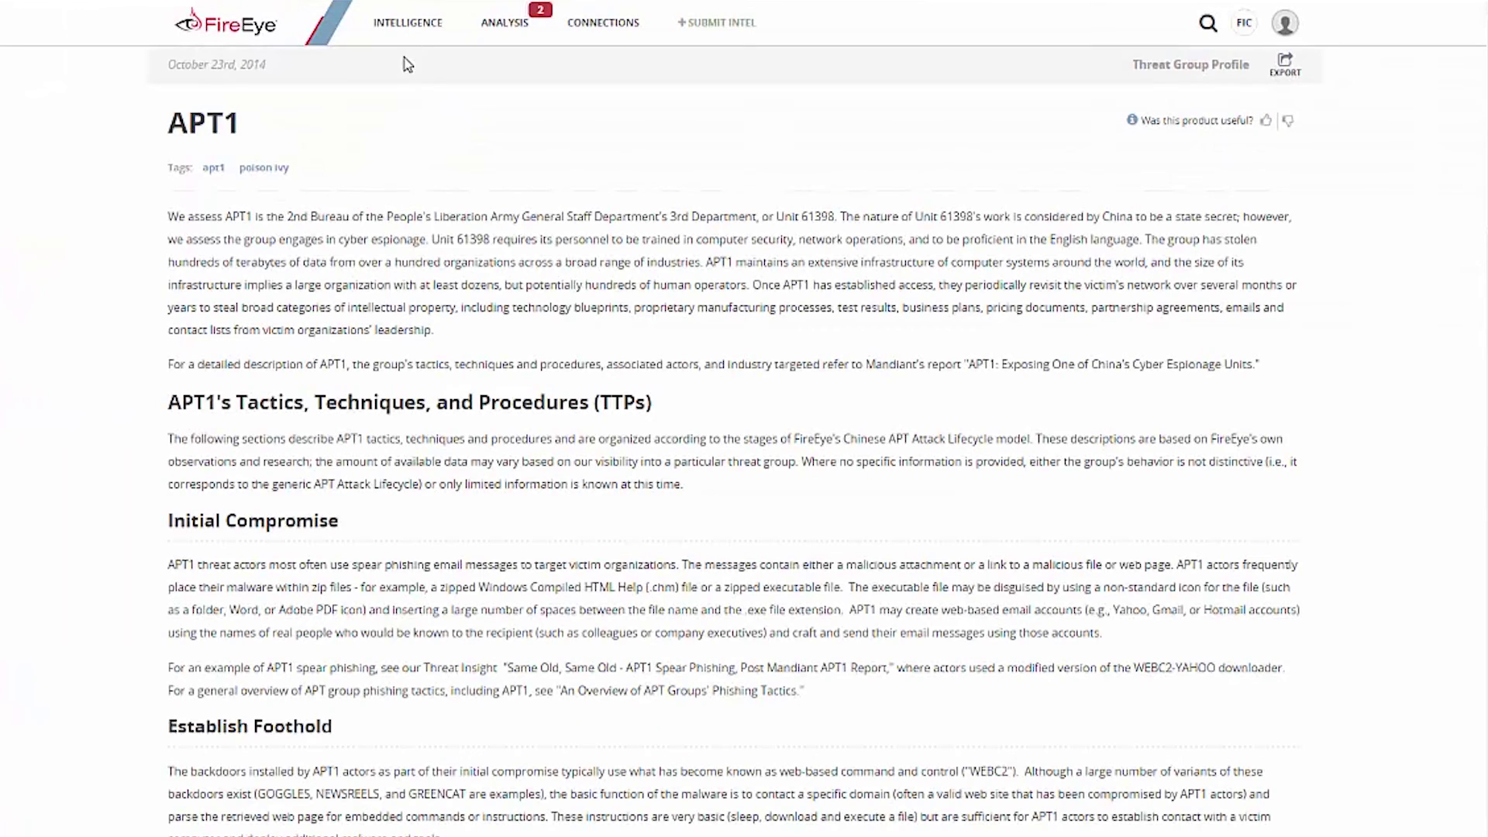
Step: Scroll the APT1 profile past its TTPs and malware list to Related Articles
{"action": "scroll", "coordinate": [113, 422], "scroll_direction": "down", "scroll_amount": 5}
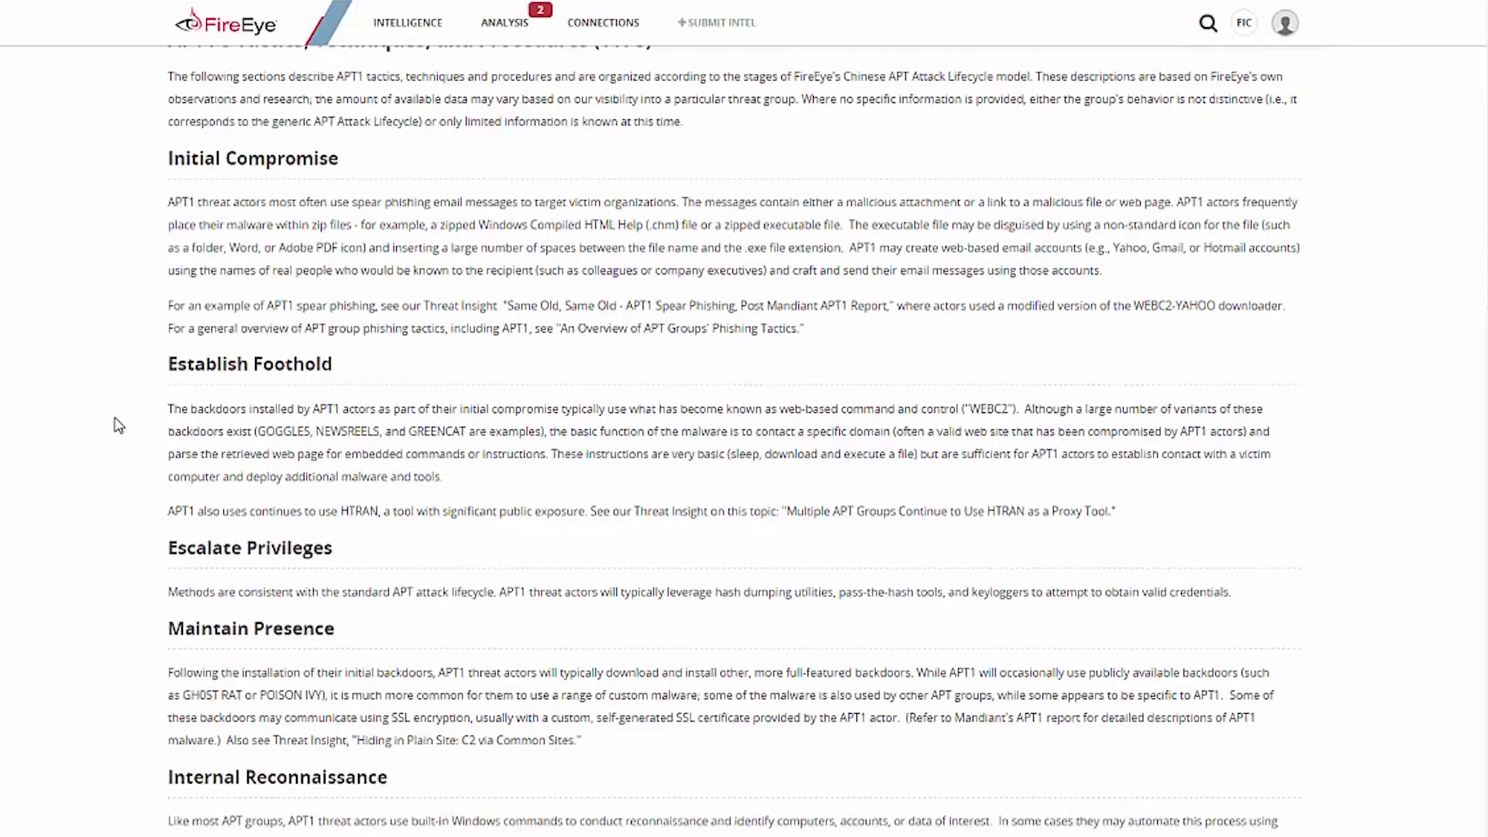
{"action": "scroll", "coordinate": [118, 425], "scroll_direction": "down", "scroll_amount": 4}
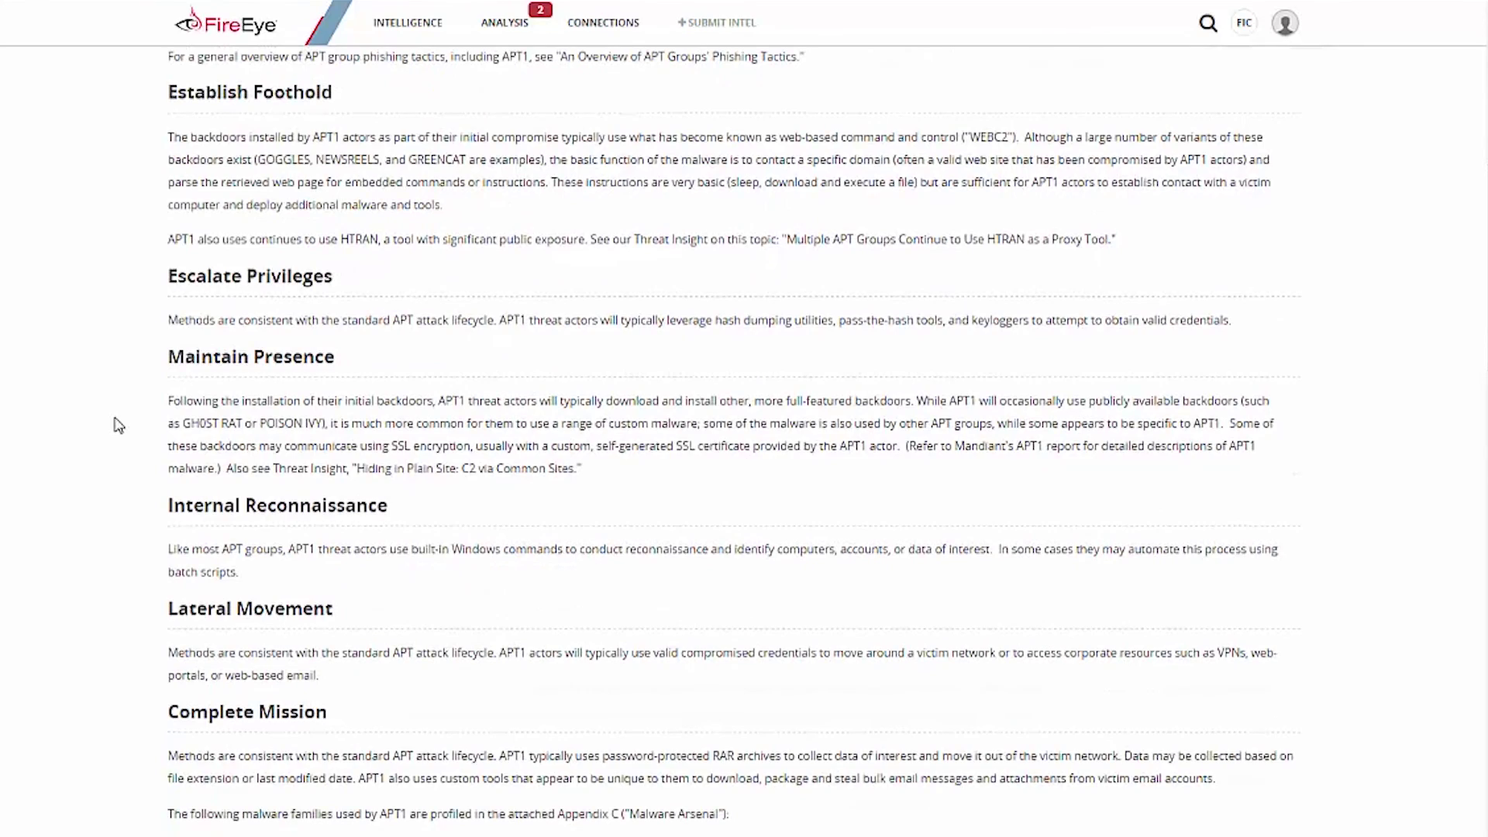
{"action": "scroll", "coordinate": [118, 425], "scroll_direction": "down", "scroll_amount": 10}
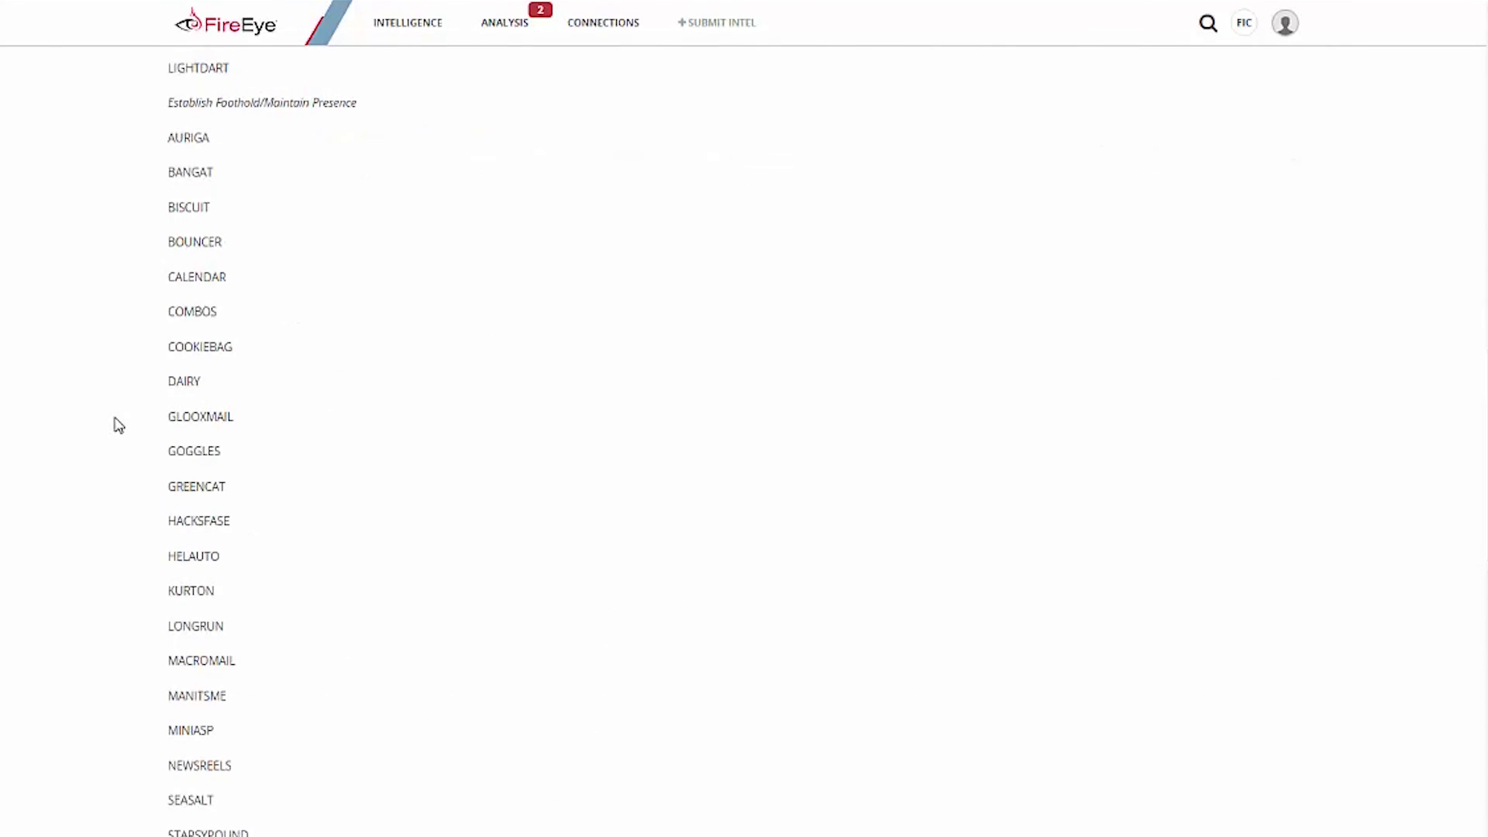
{"action": "scroll", "coordinate": [118, 424], "scroll_direction": "down", "scroll_amount": 12}
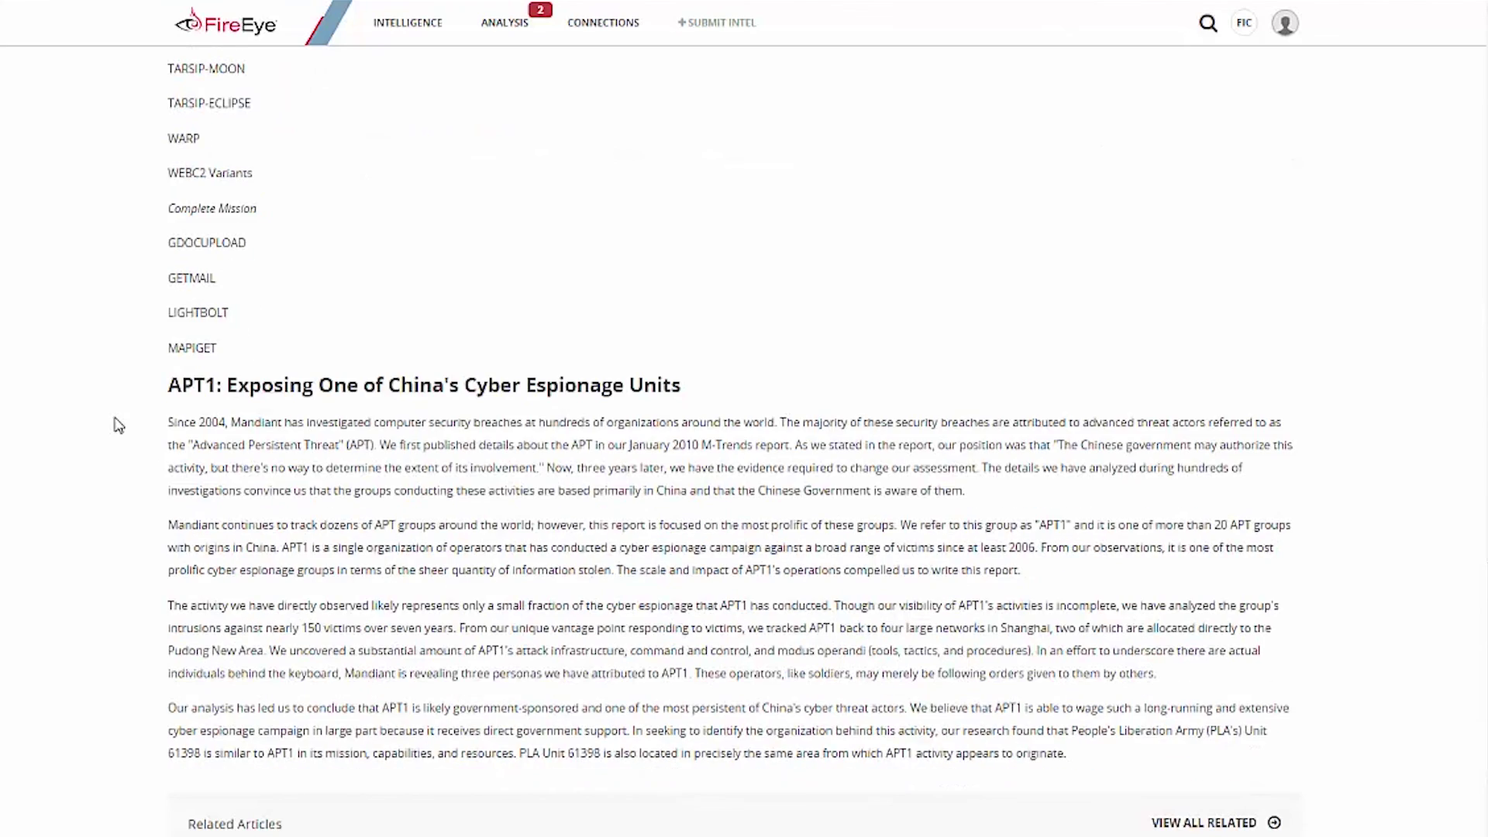
{"action": "scroll", "coordinate": [118, 425], "scroll_direction": "down", "scroll_amount": 4}
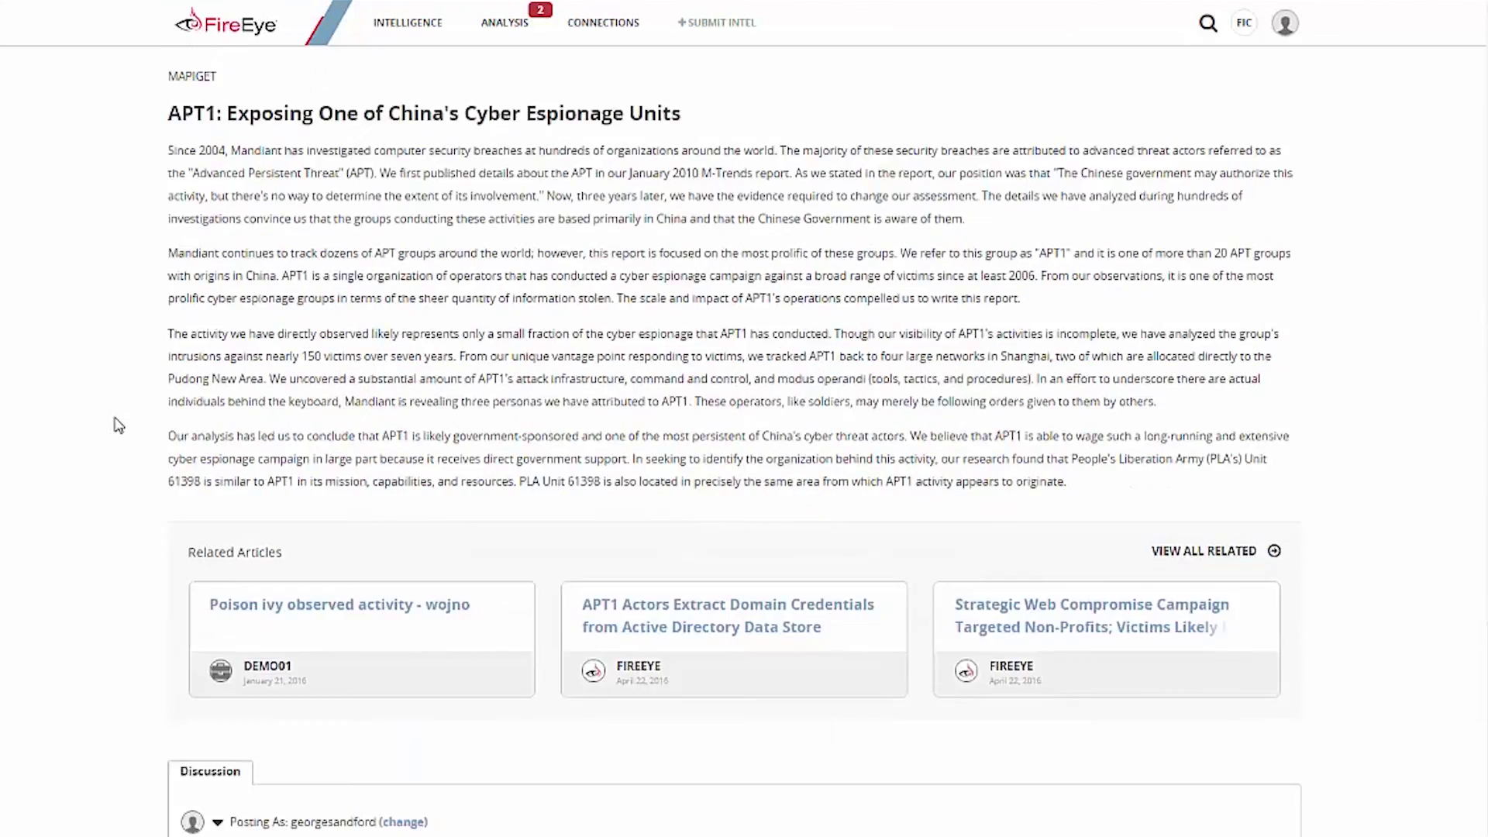
Step: Choose All Intelligence under the INTELLIGENCE menu to show the hub counts and latest intelligence
{"action": "left_click", "coordinate": [398, 31]}
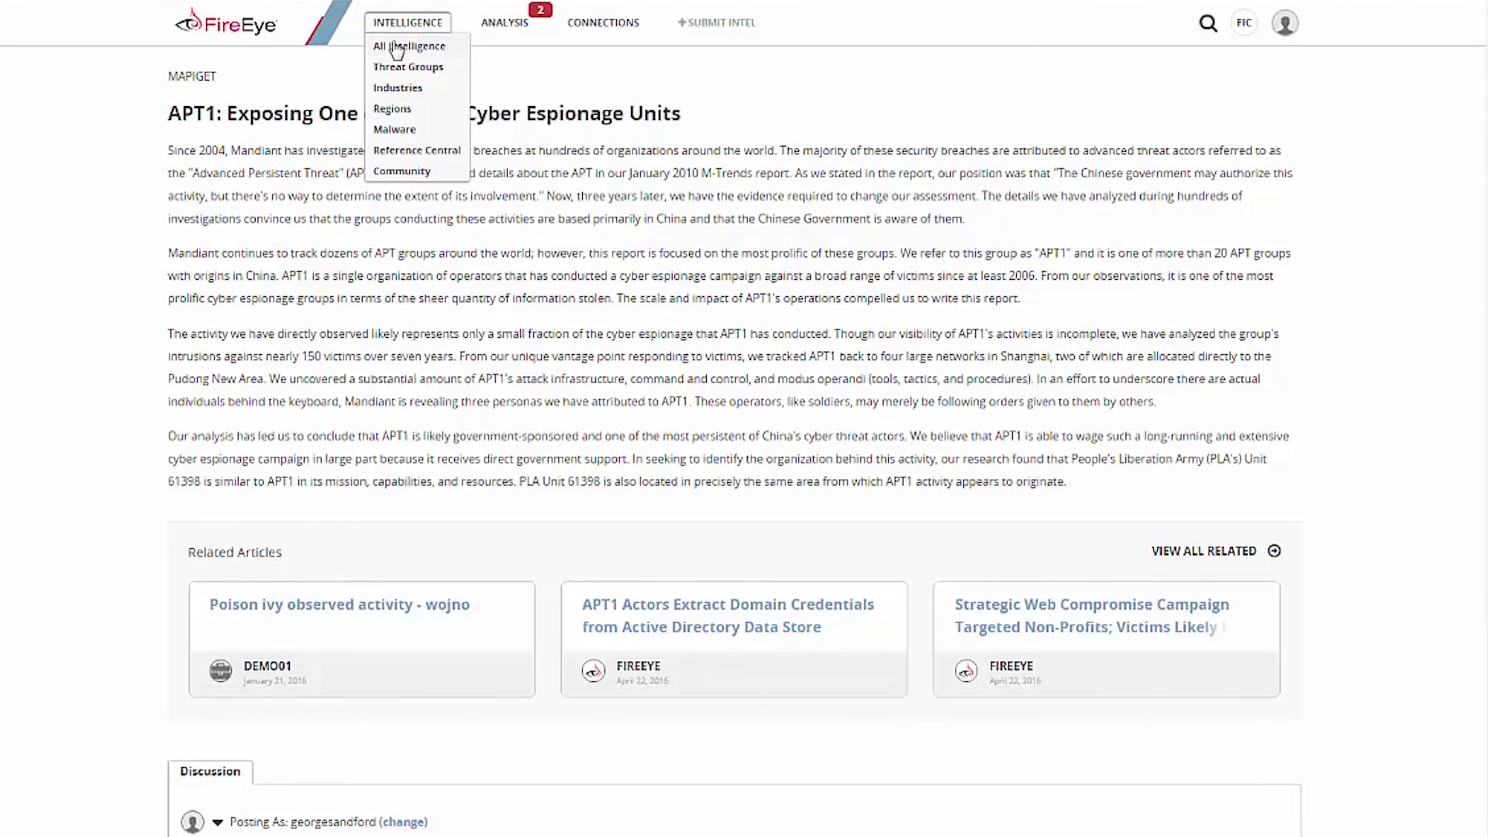
{"action": "left_click", "coordinate": [397, 48]}
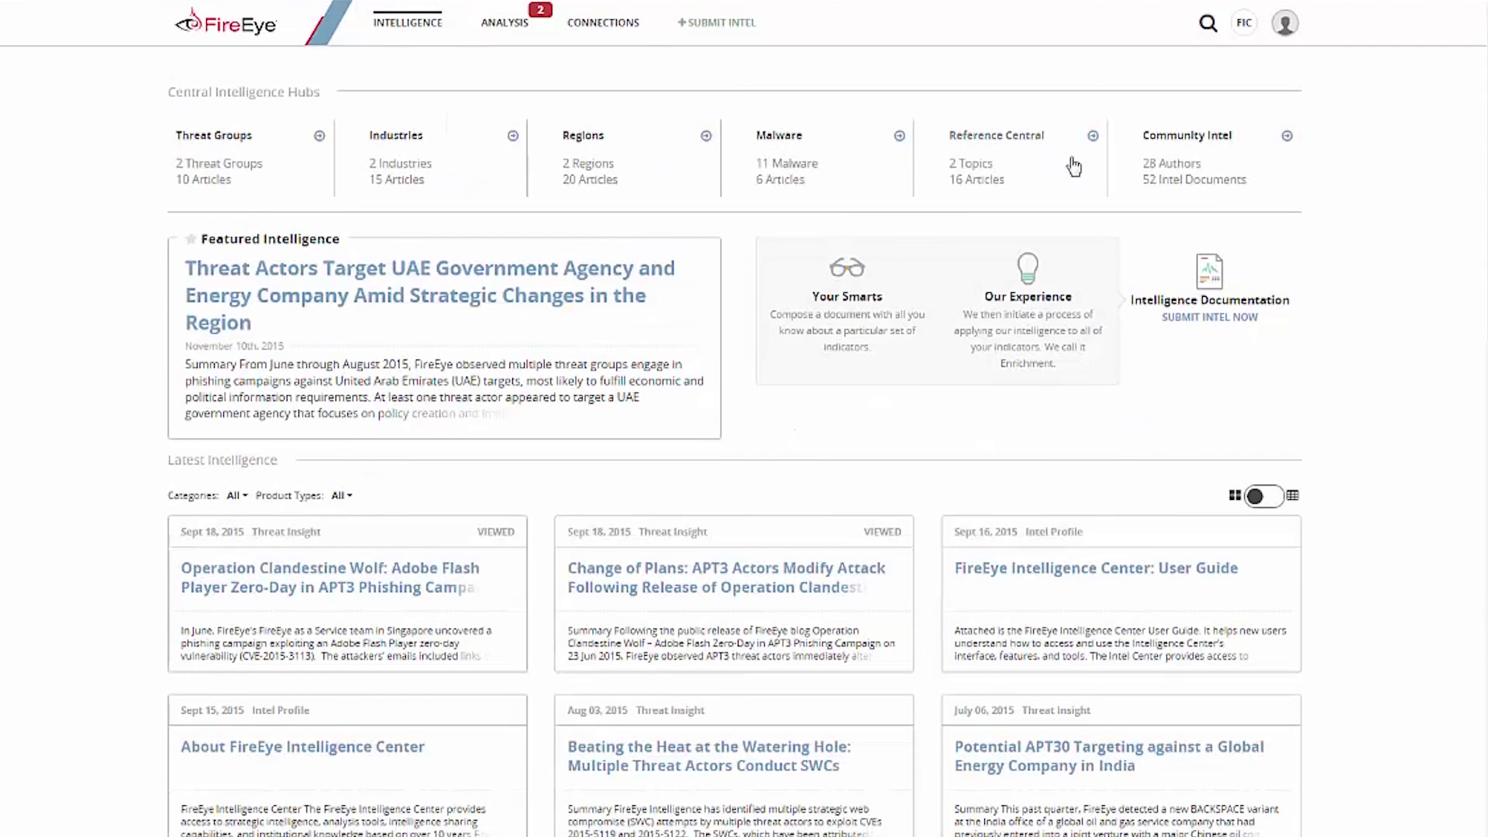